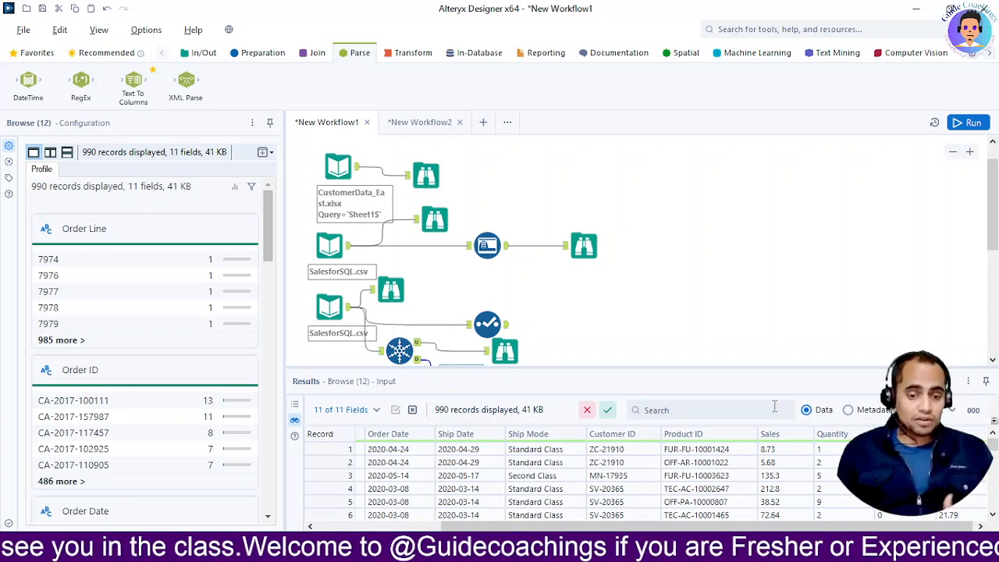
Create a new workflow and add an Input Data tool that reads SalesforSQL.csv from the recent connections
left_click(484, 124)
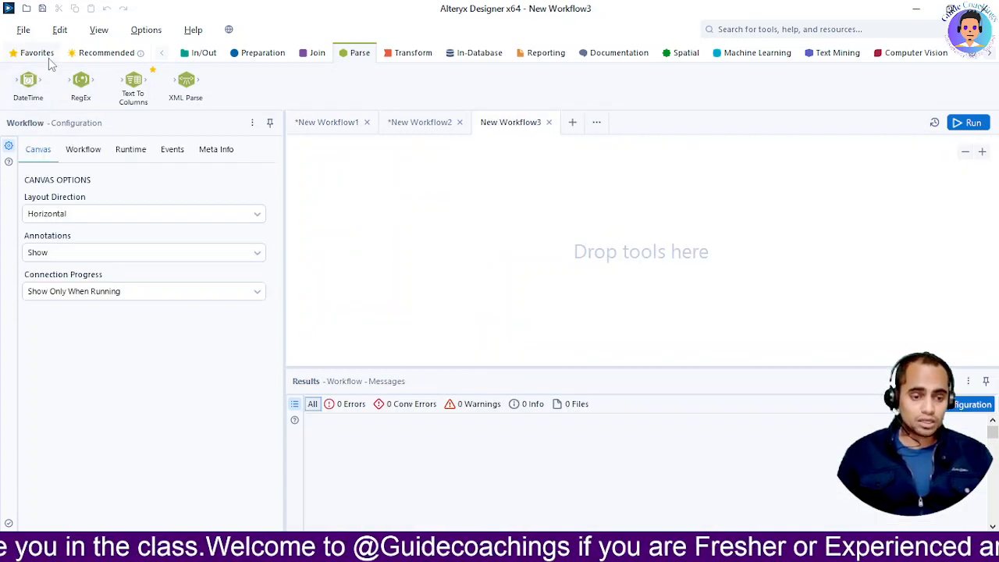
left_click(97, 56)
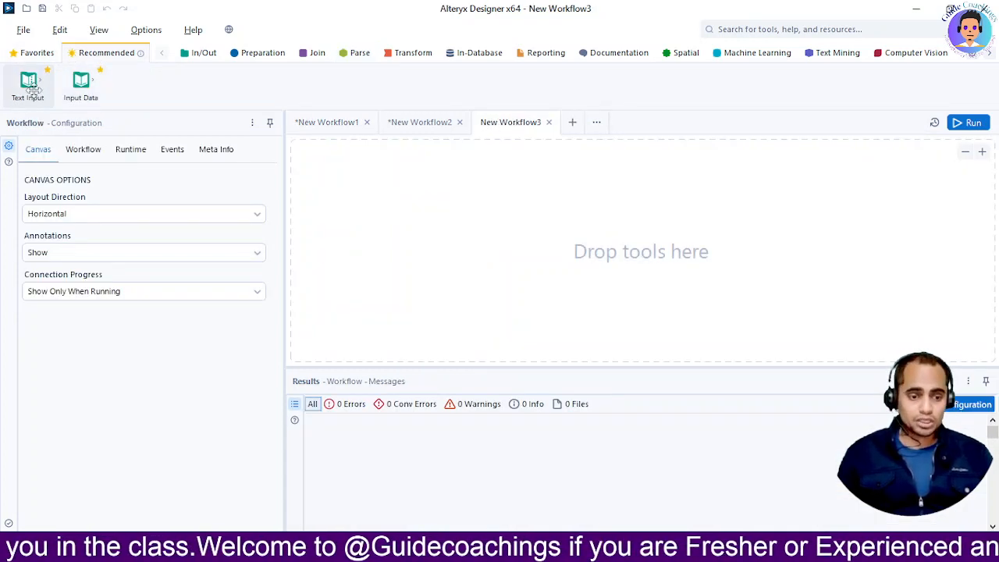
left_click_drag(79, 89, 316, 217)
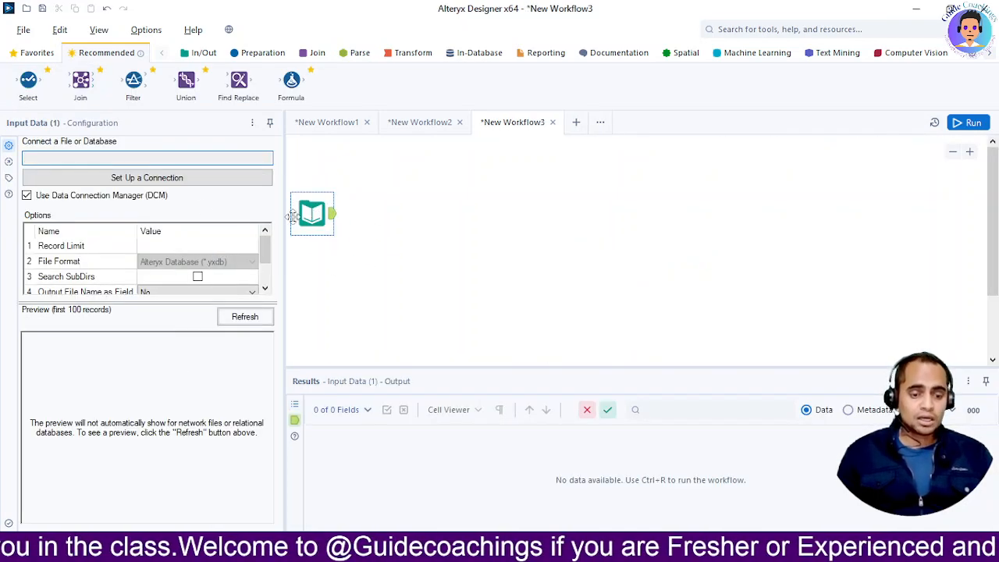
left_click(168, 180)
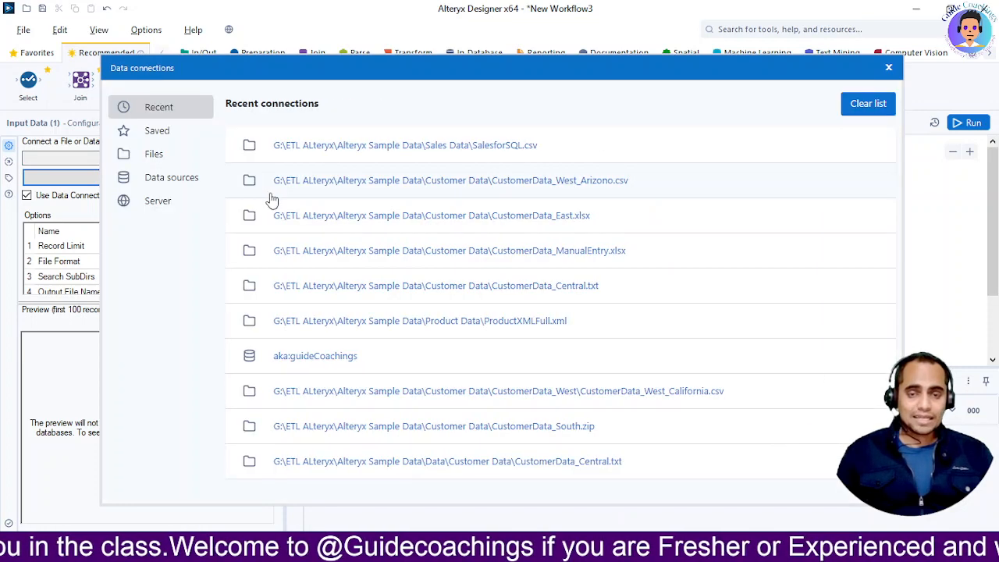
left_click(462, 150)
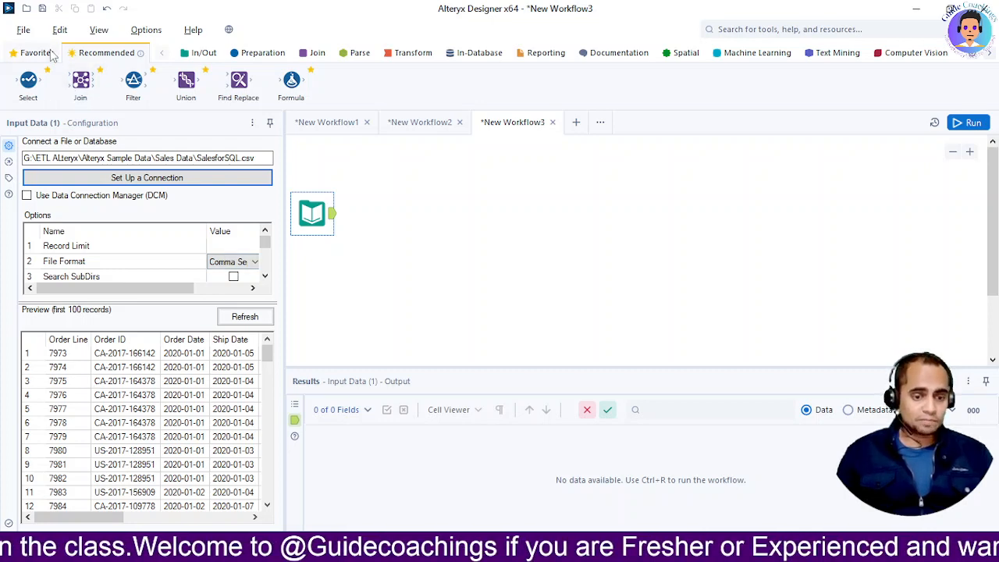
Connect a Browse tool to the output of the SalesforSQL.csv input and run the workflow
left_click(188, 54)
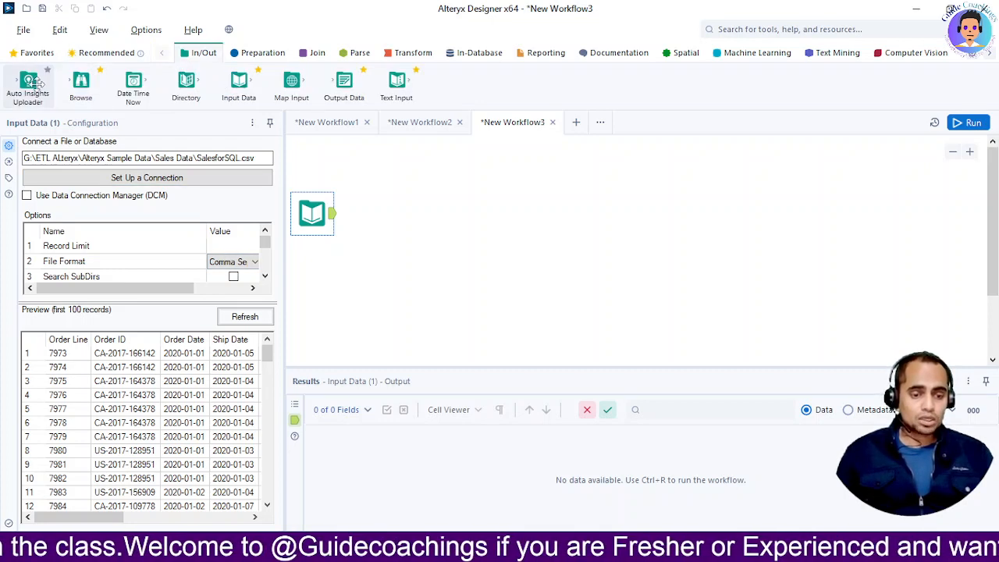
left_click_drag(80, 88, 394, 169)
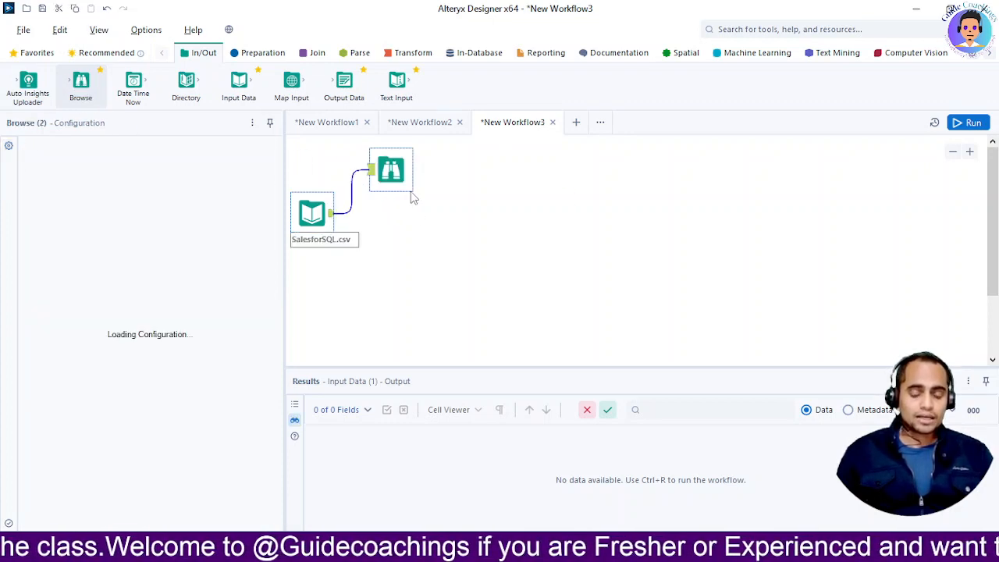
left_click(966, 124)
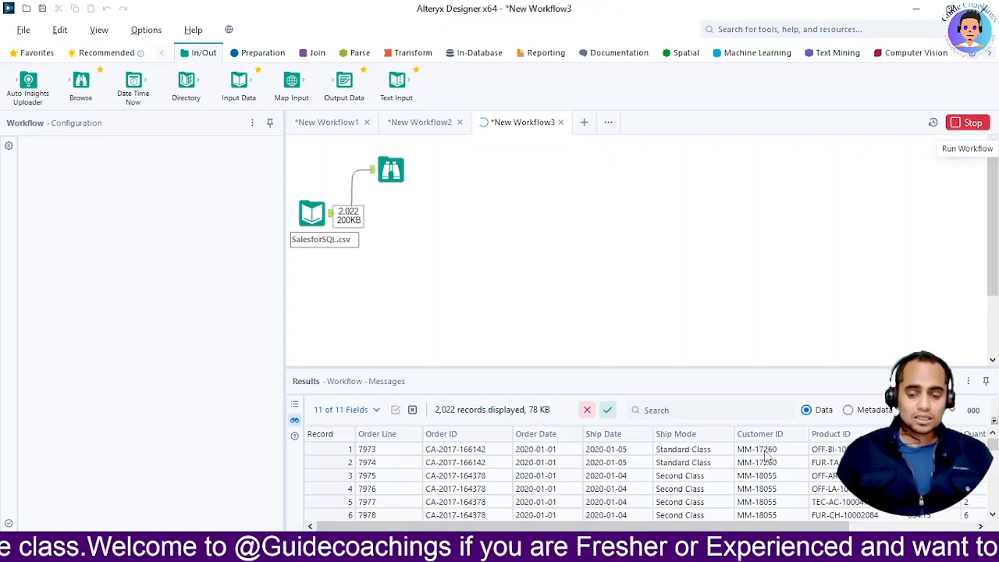
Examine the imported sales records and the metadata of all fields, comparing the values with their data types and sizes
left_click(850, 414)
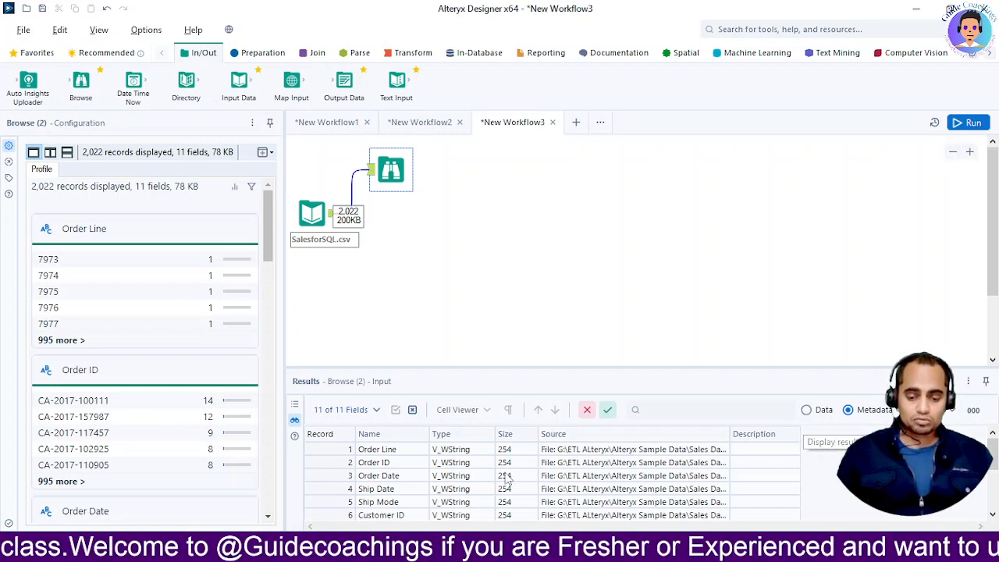
left_click(807, 409)
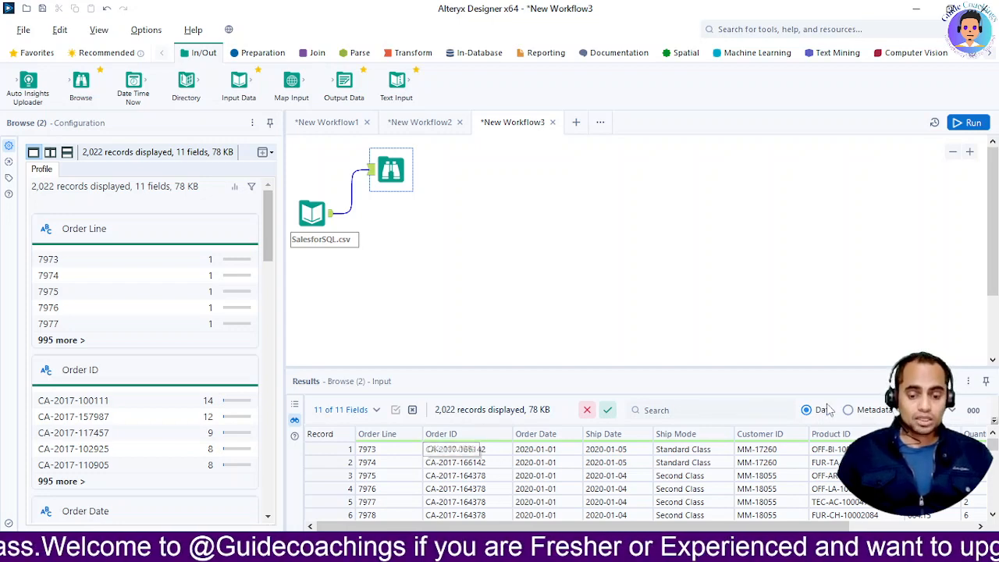
left_click(851, 412)
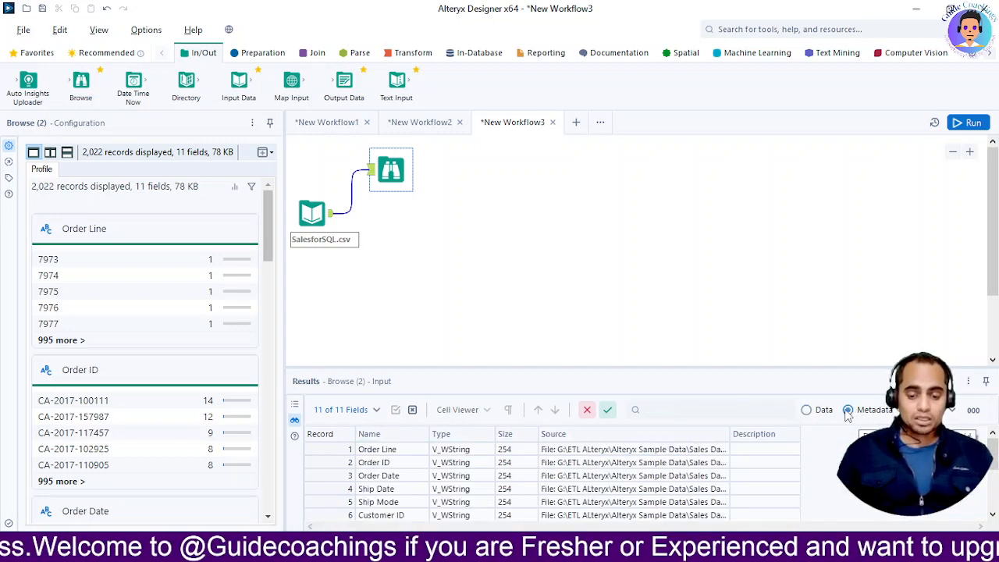
left_click(807, 410)
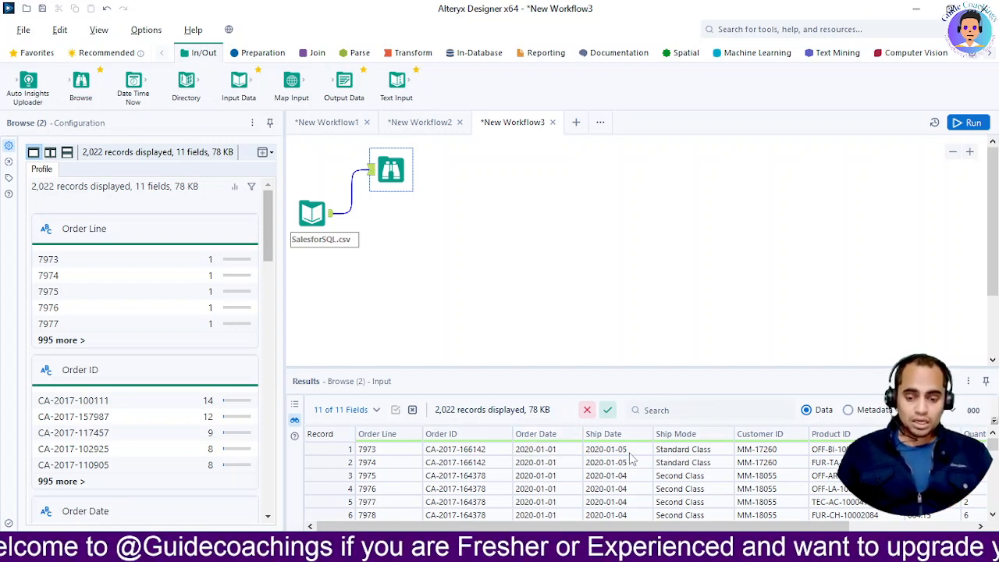
left_click_drag(560, 529, 624, 529)
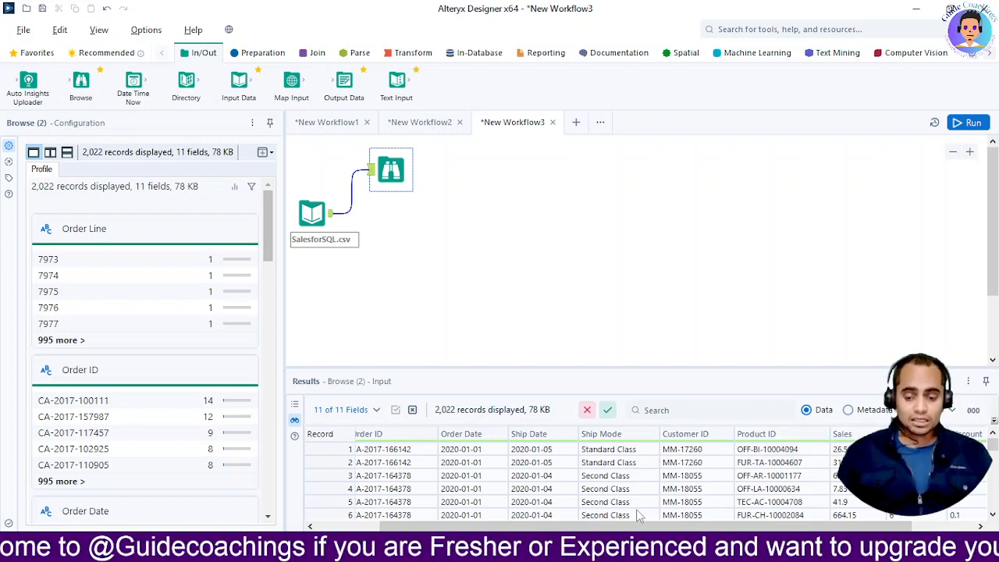
left_click_drag(625, 529, 687, 529)
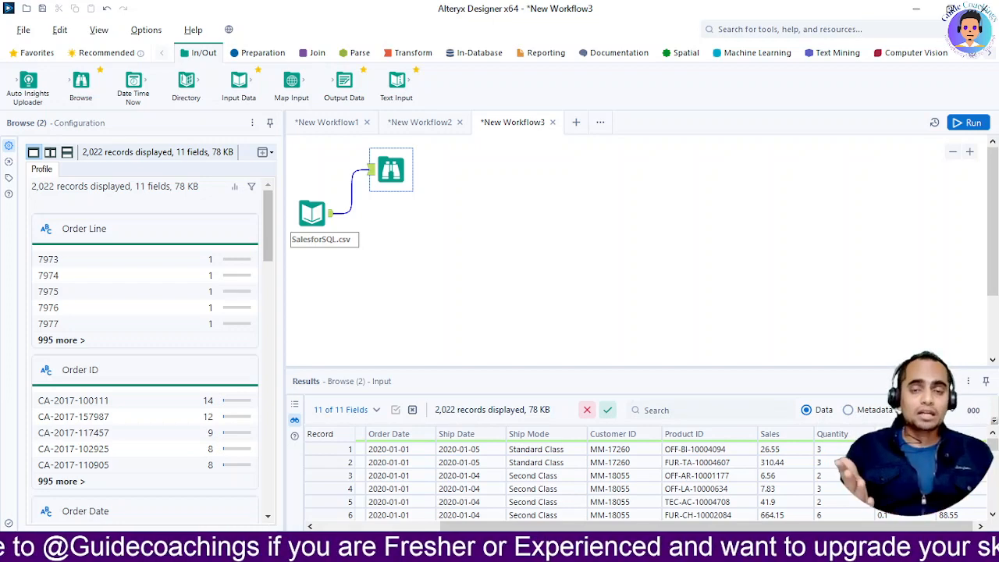
left_click(848, 410)
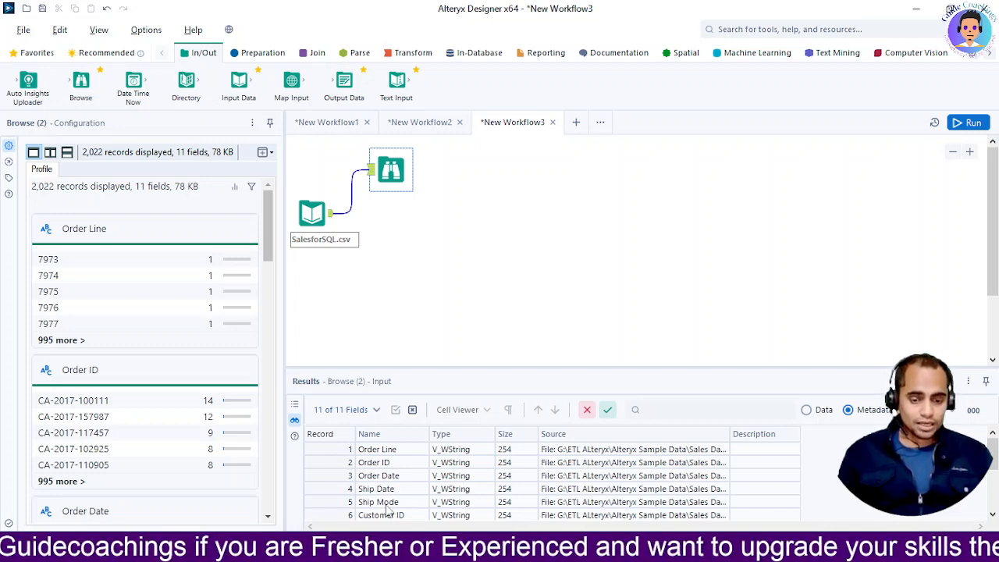
scroll(428, 500, "down", 2)
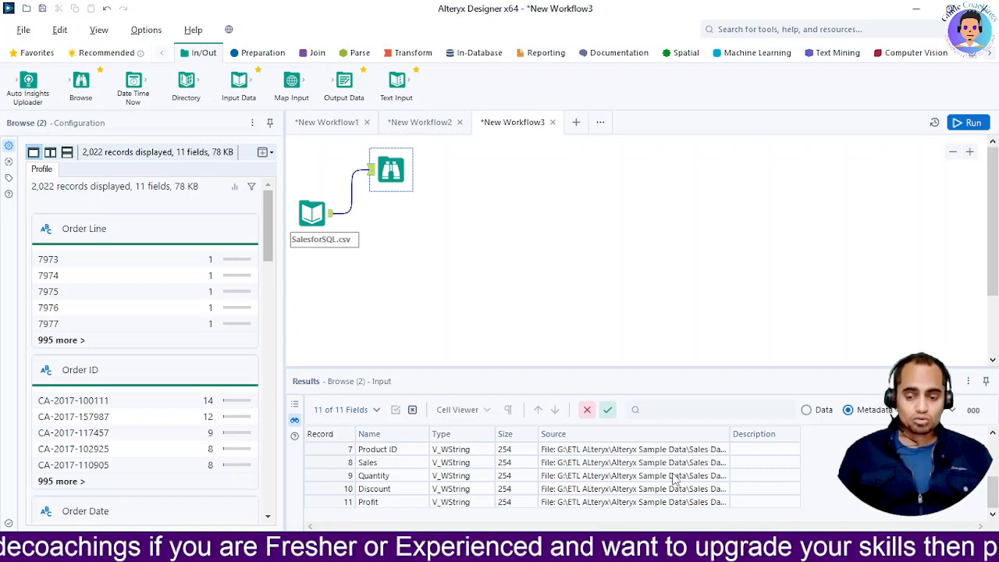
scroll(676, 479, "up", 3)
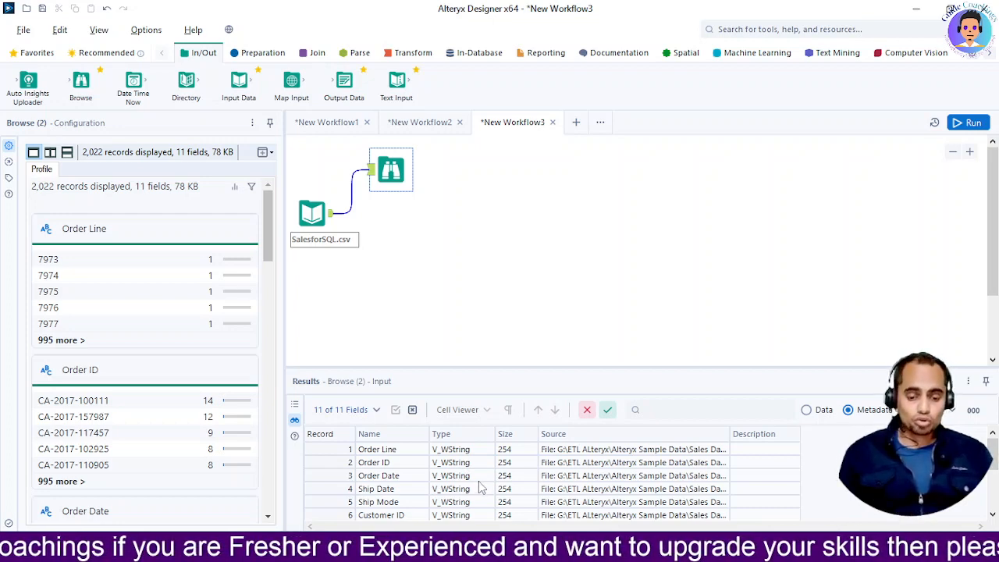
scroll(482, 487, "down", 3)
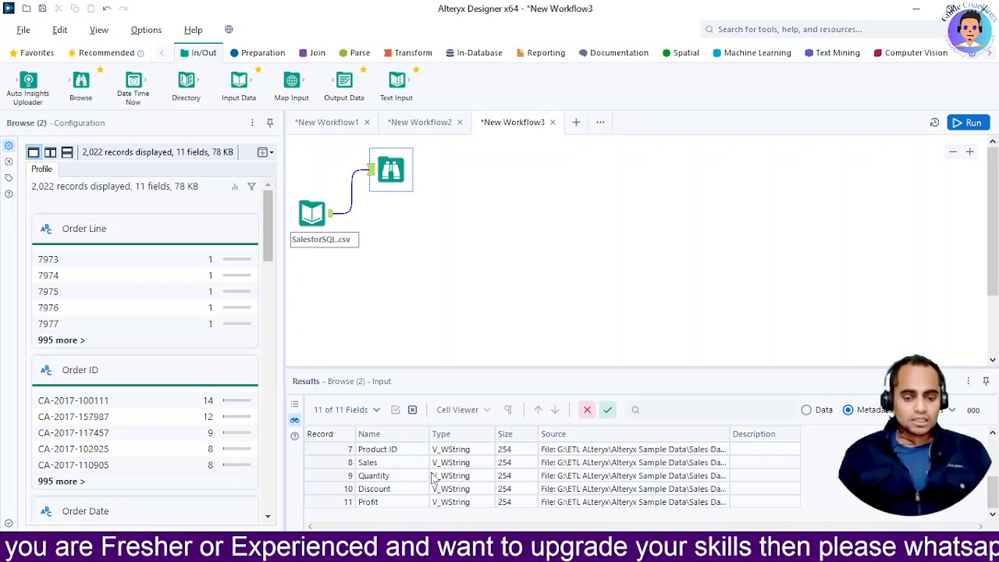
scroll(434, 477, "up", 2)
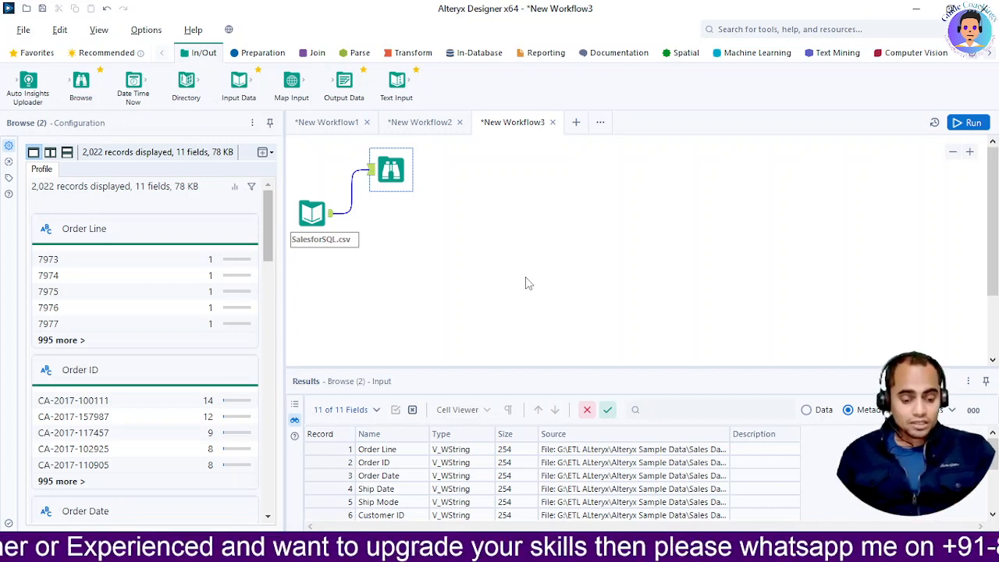
key("alt+Tab")
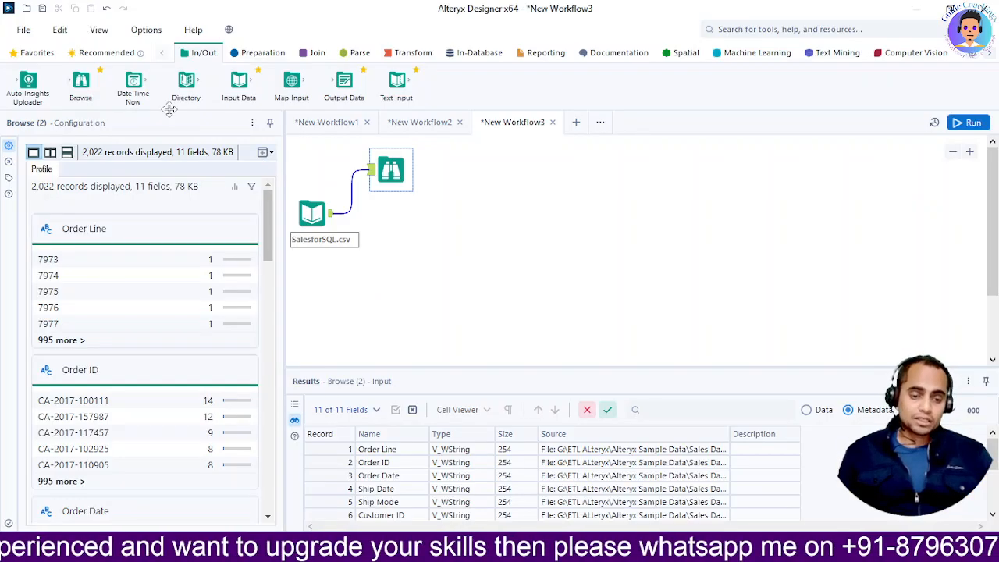
Connect an Auto Field tool followed by a Browse tool to the SalesforSQL.csv input and run the workflow
left_click(259, 55)
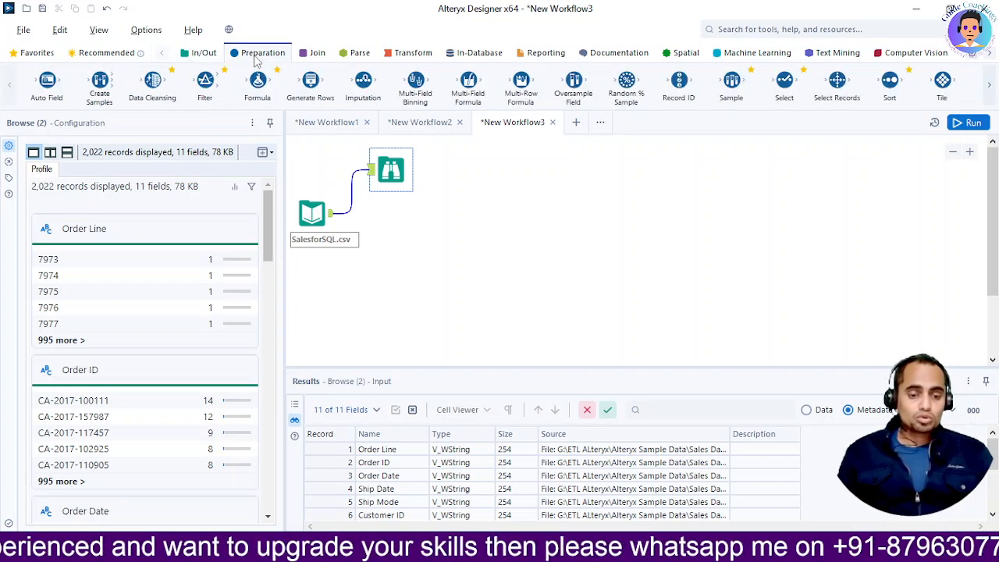
left_click_drag(47, 82, 384, 224)
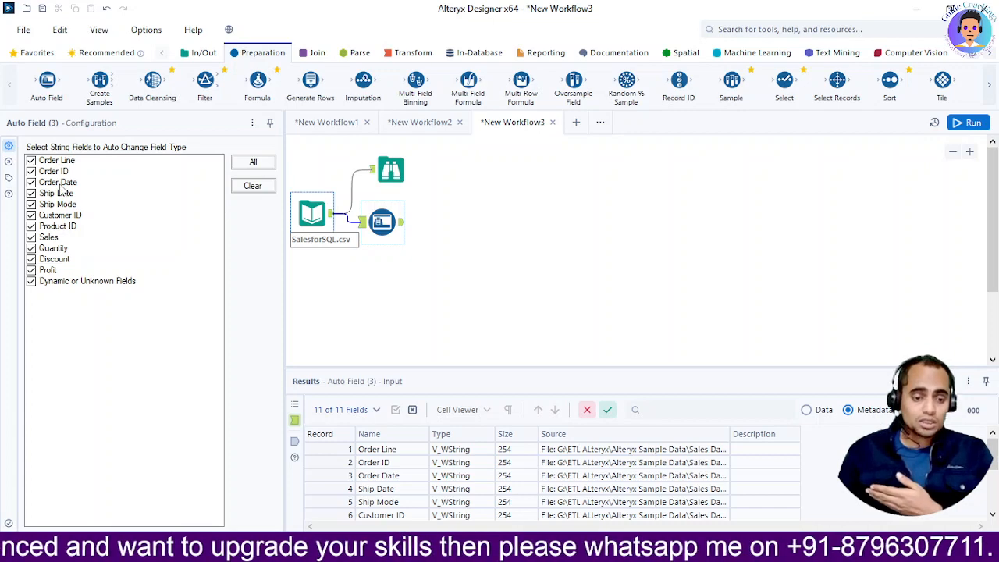
left_click(201, 53)
left_click_drag(81, 83, 446, 223)
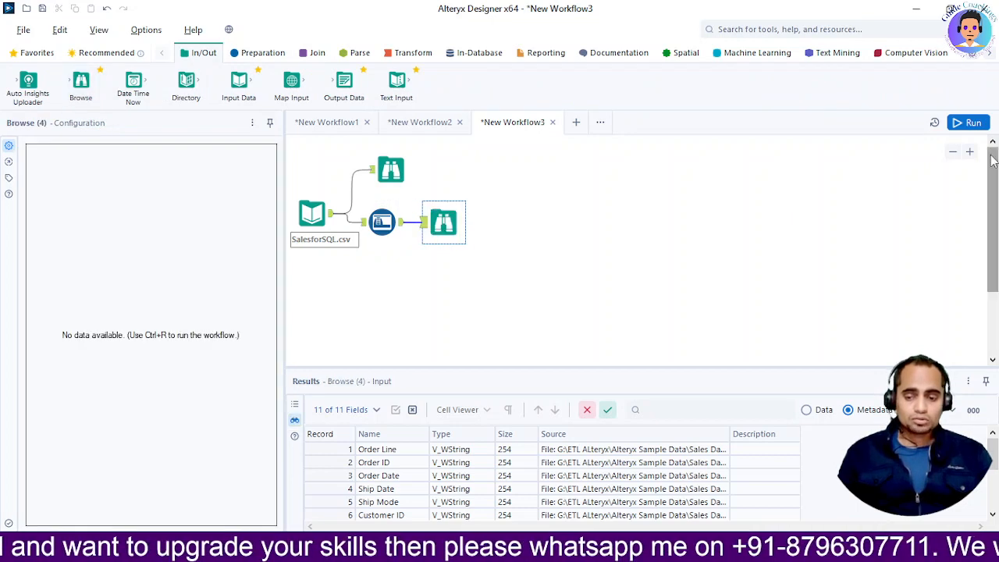
left_click(967, 123)
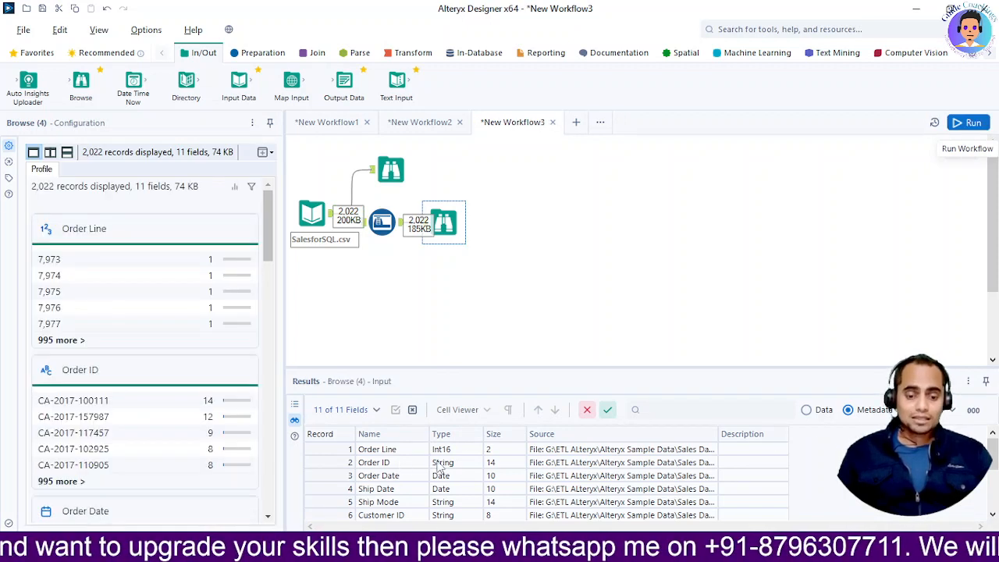
Compare the field types in the metadata of the original Browse tool with those after the Auto Field tool
left_click(385, 184)
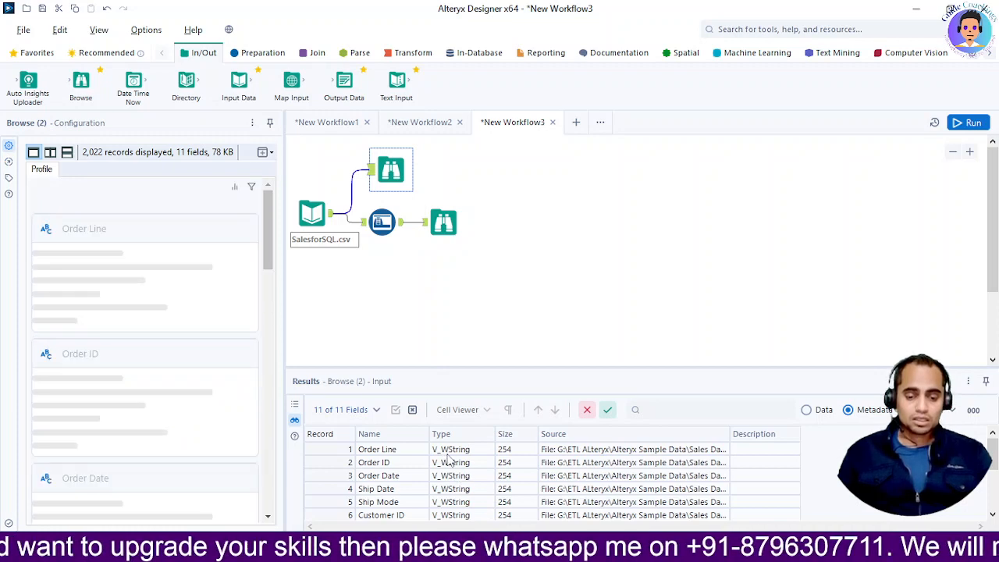
left_click(444, 225)
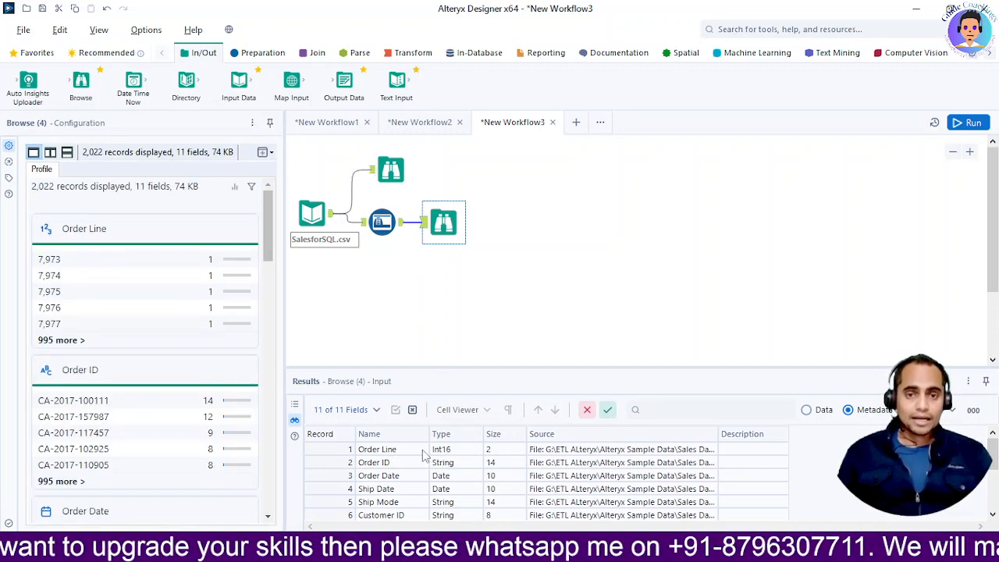
left_click(439, 489)
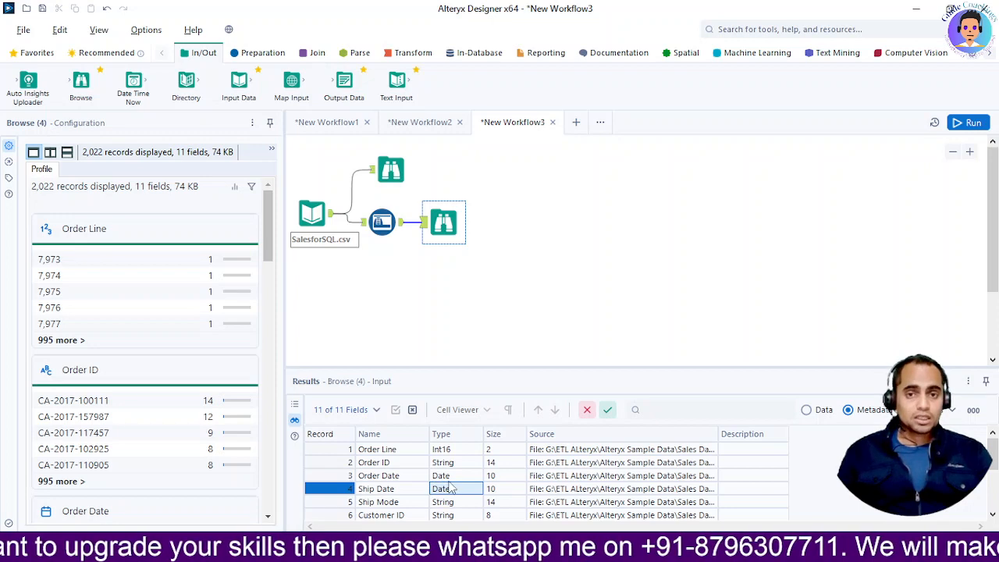
scroll(452, 489, "down", 2)
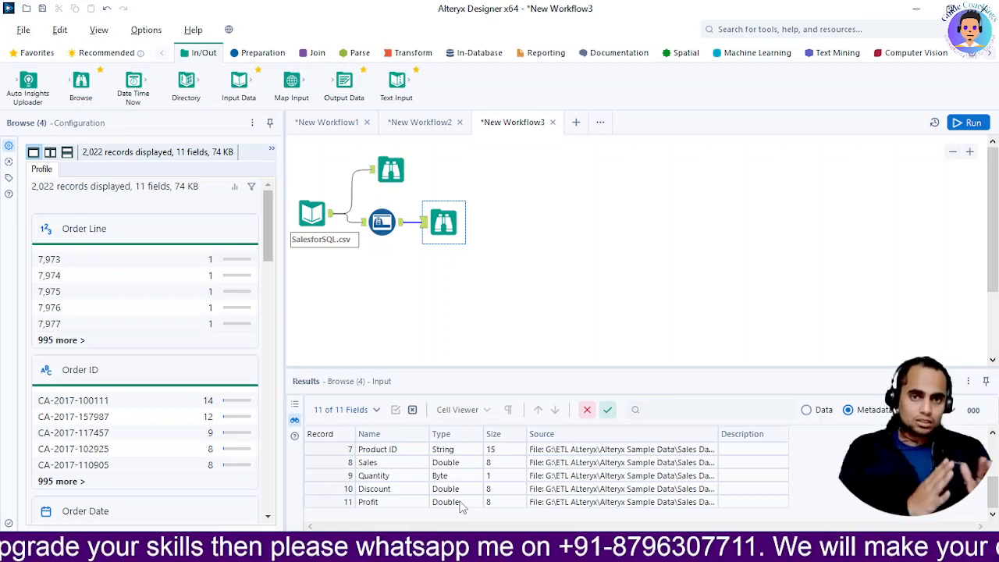
key("alt+Tab")
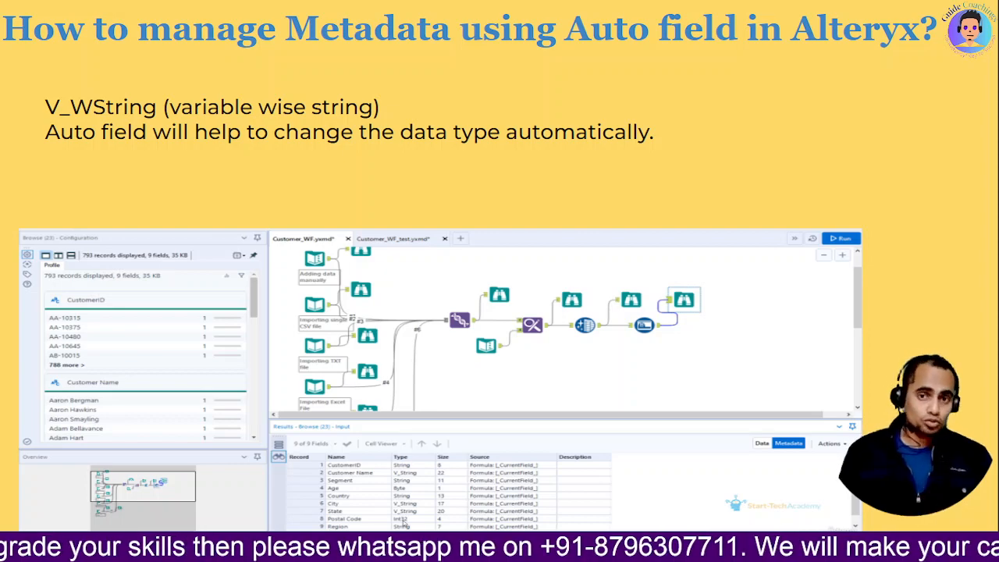
key("Right")
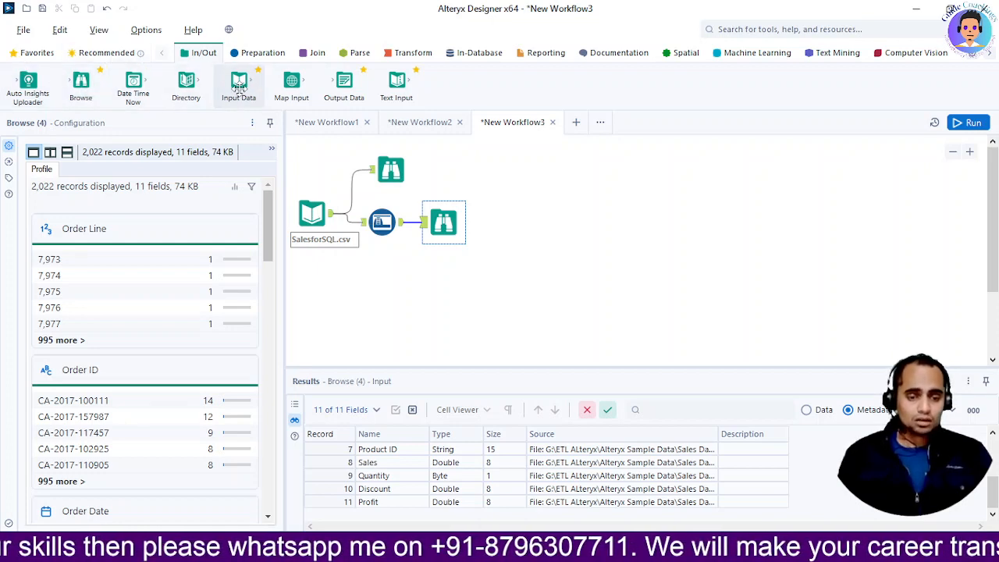
Add a Select tool below the Auto Field tool, connected to the SalesforSQL.csv input
left_click(312, 211)
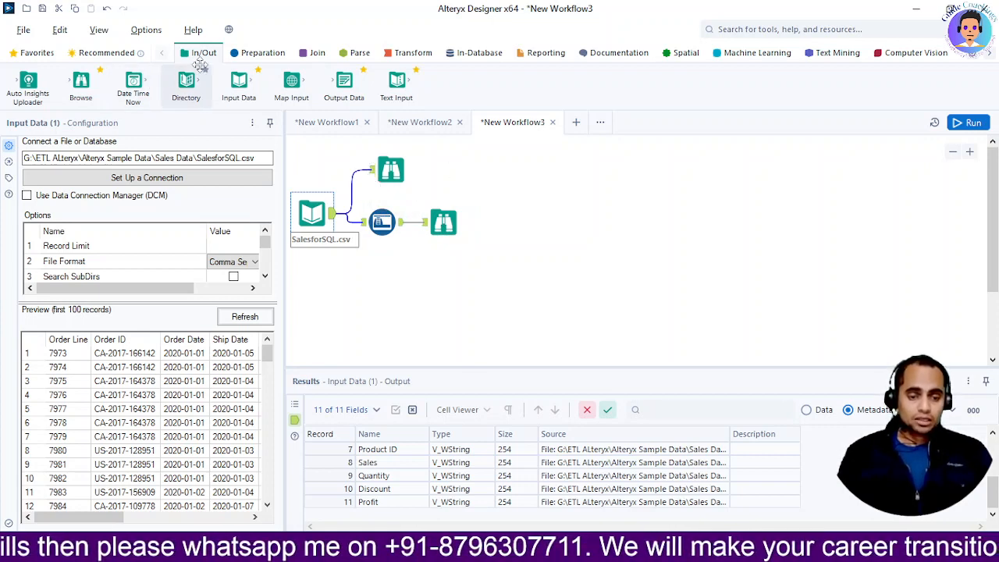
left_click(258, 56)
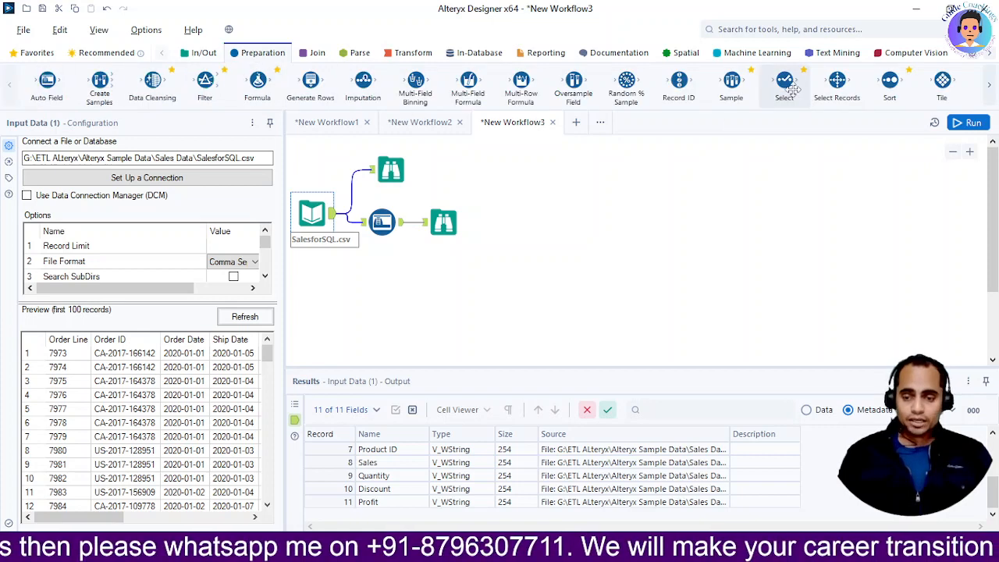
left_click_drag(785, 82, 371, 269)
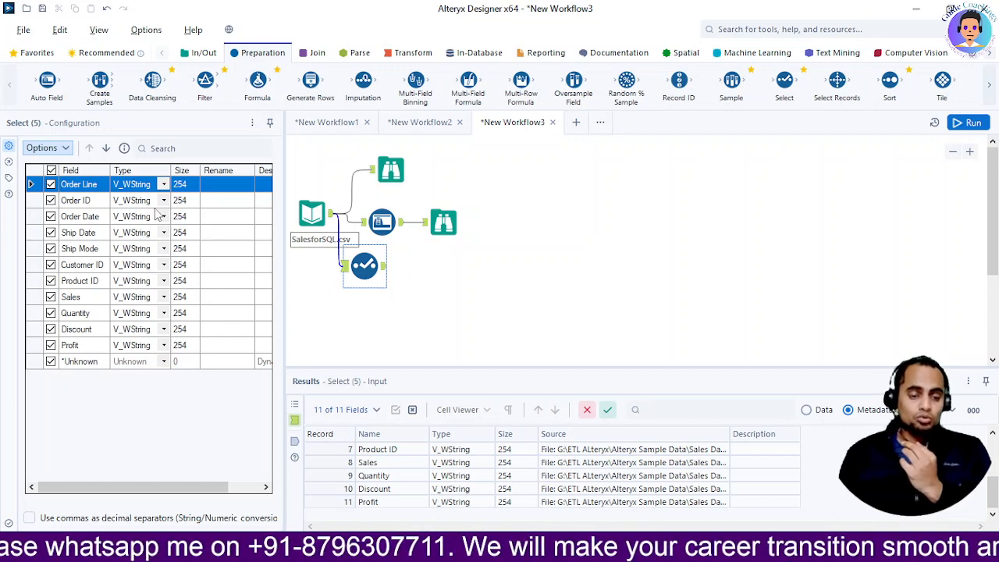
Try excluding the Order ID field in the Select tool's configuration and include it again
left_click(50, 203)
left_click(50, 201)
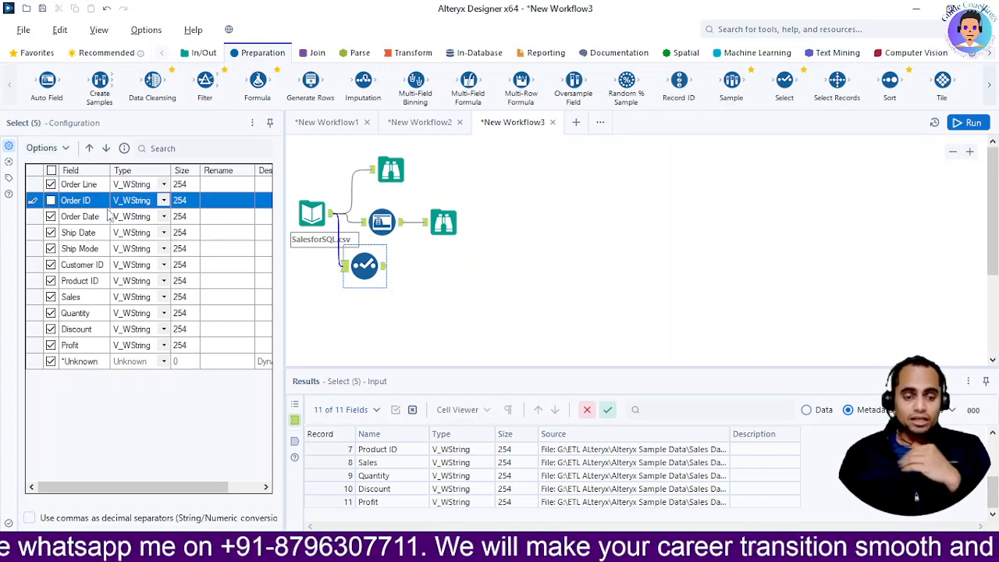
left_click(51, 200)
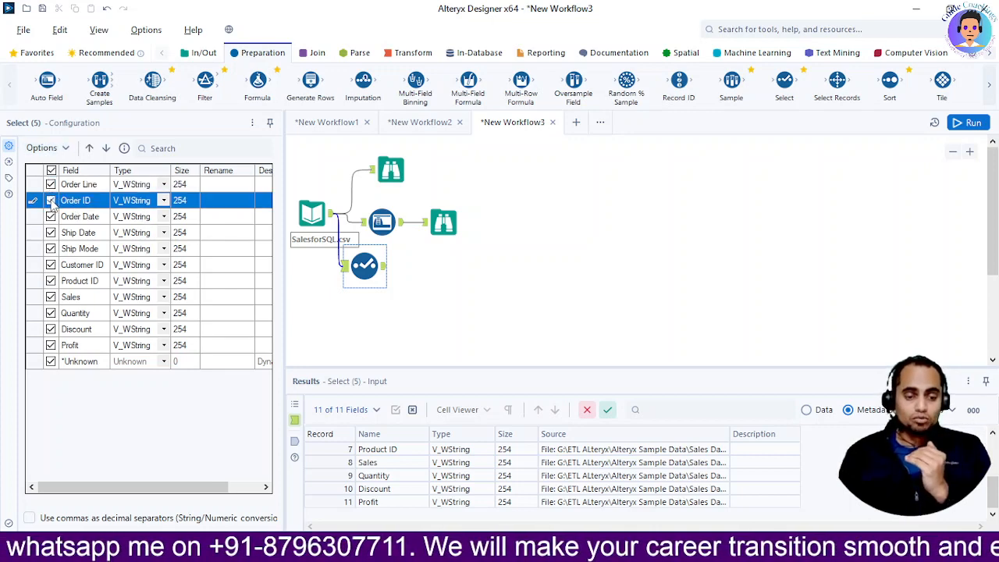
Move the Profit field up to the first position in the Select tool's field list
left_click(51, 345)
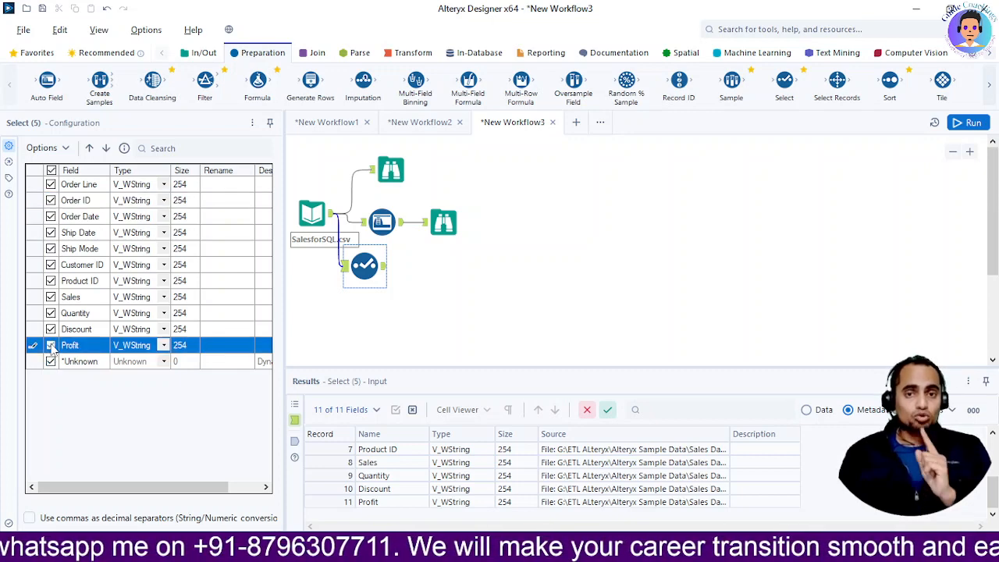
left_click(91, 148)
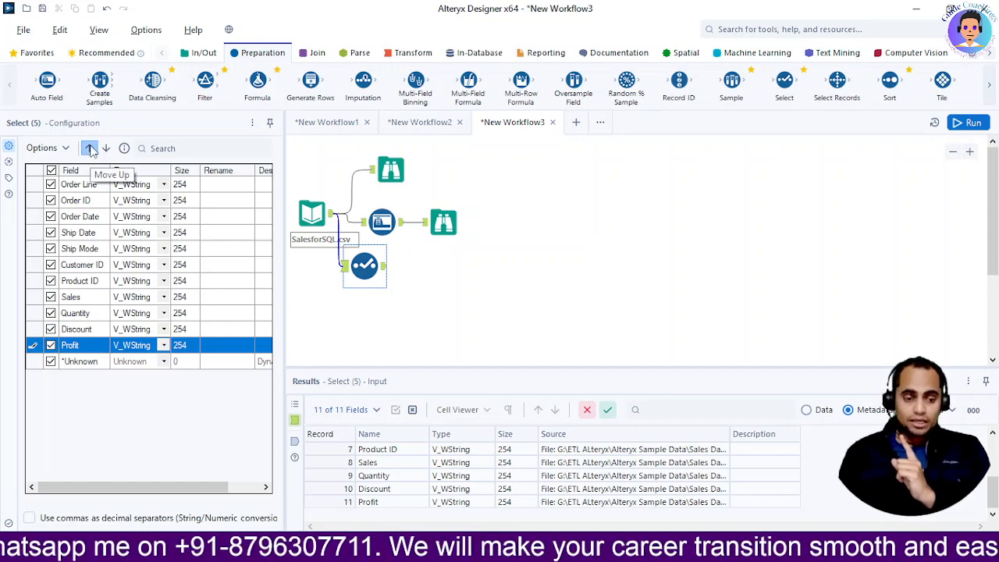
left_click(90, 148)
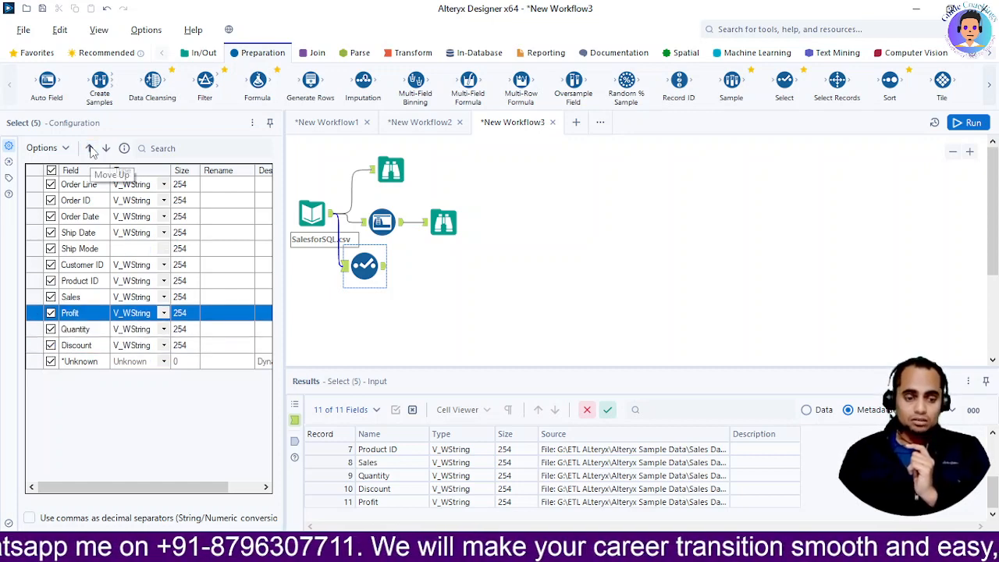
left_click(90, 148)
left_click(91, 148)
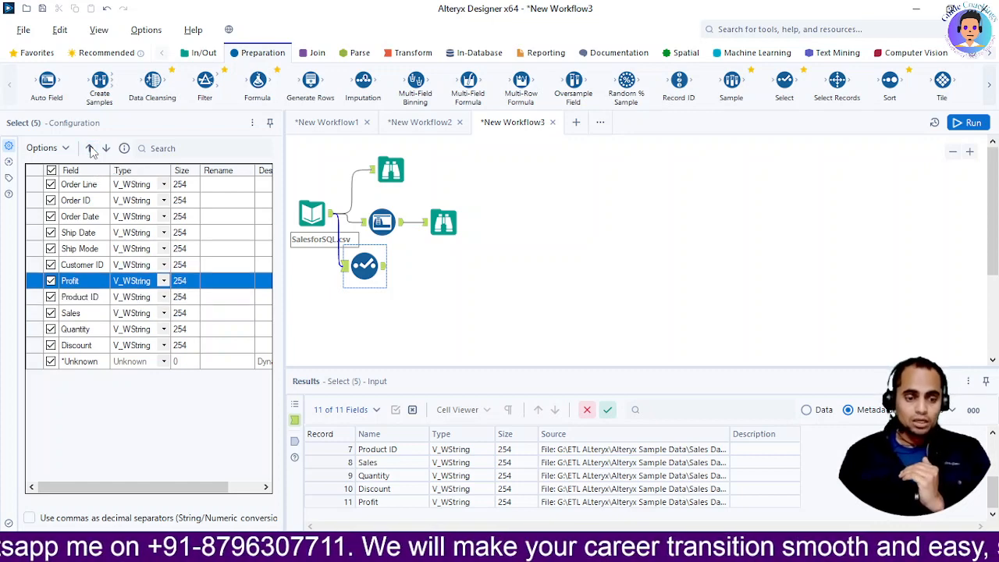
left_click(91, 148)
left_click(90, 149)
left_click(91, 148)
left_click(91, 149)
left_click(90, 149)
left_click(90, 148)
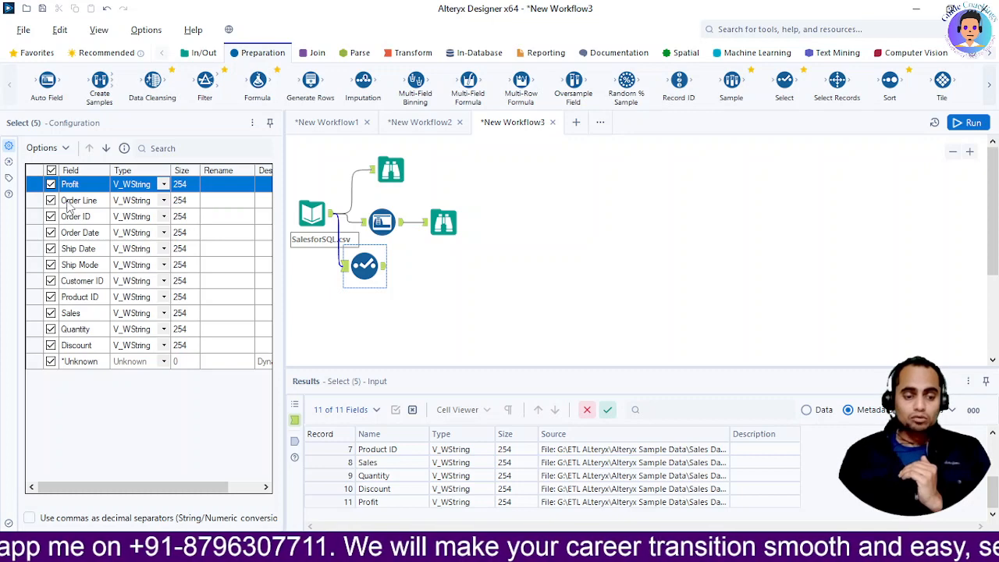
Move the Order ID field above Profit in the Select tool's field list, keeping the field included
left_click(51, 217)
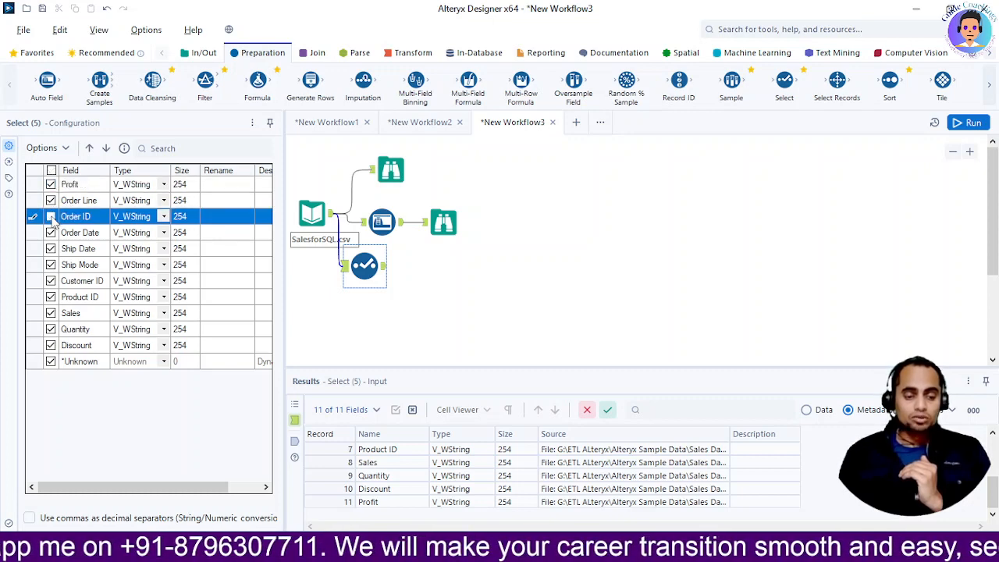
left_click(51, 218)
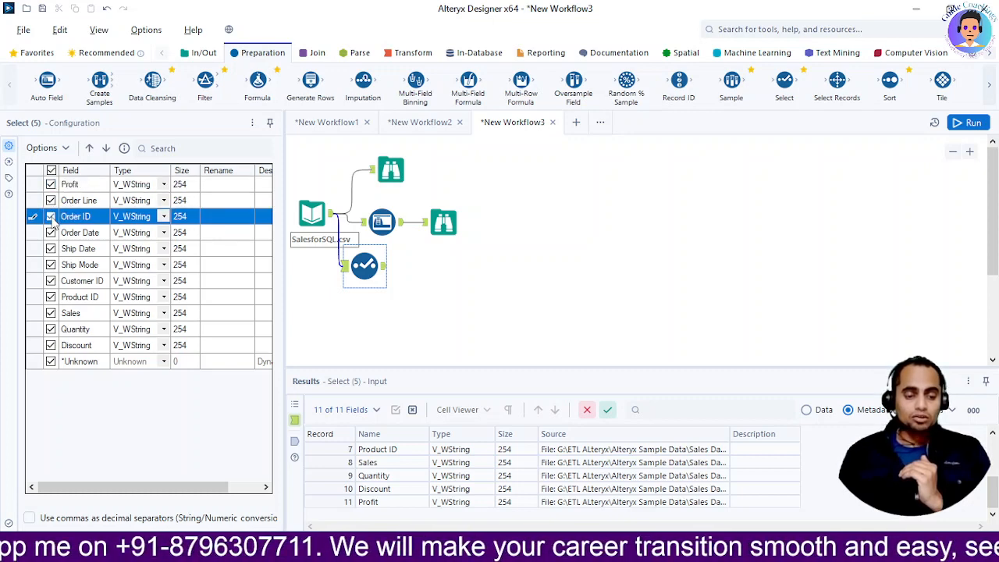
left_click(90, 148)
left_click(90, 148)
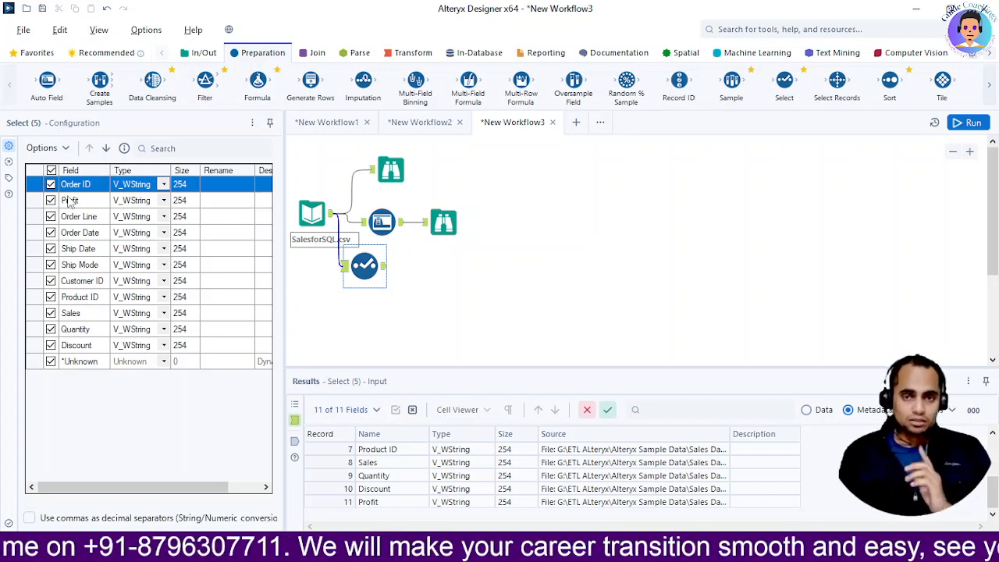
Set the data type of the Profit and Sales fields to Double in the Select tool
left_click(164, 202)
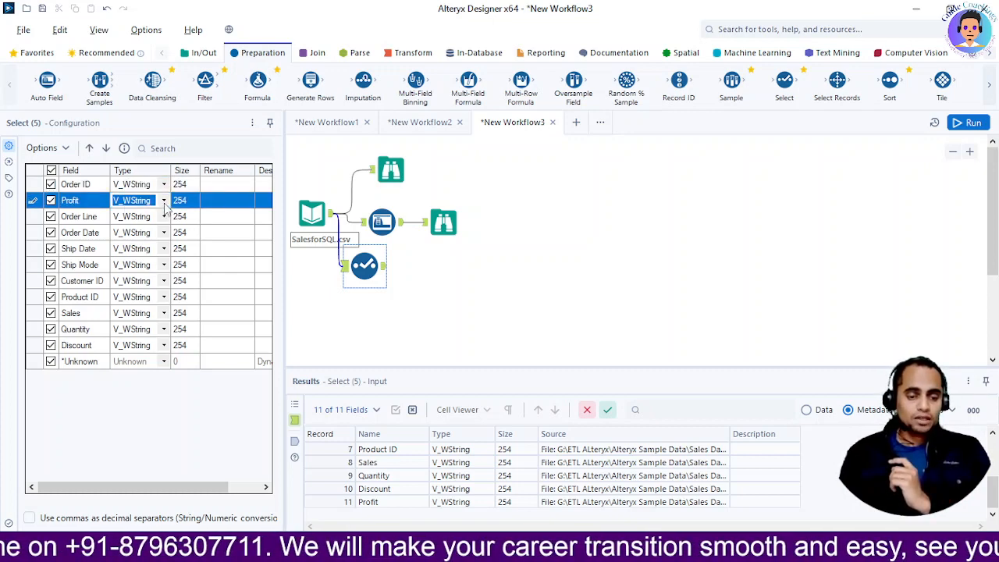
left_click(164, 201)
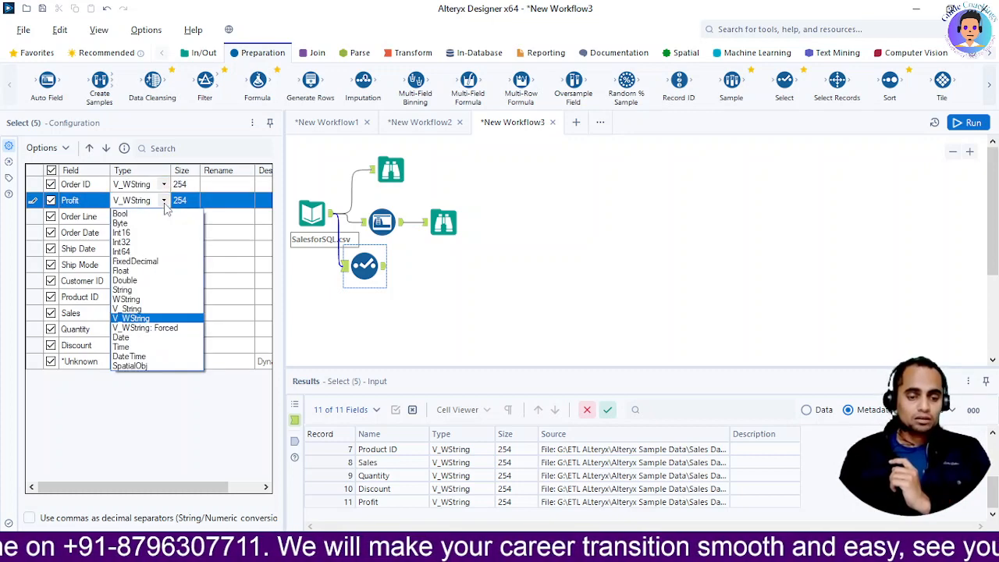
left_click(154, 282)
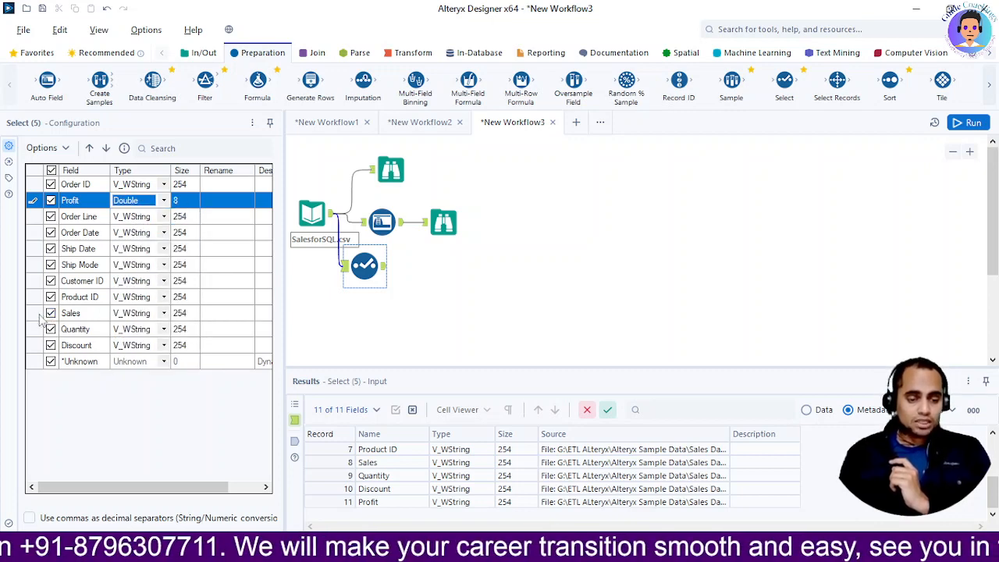
left_click(165, 317)
left_click(164, 316)
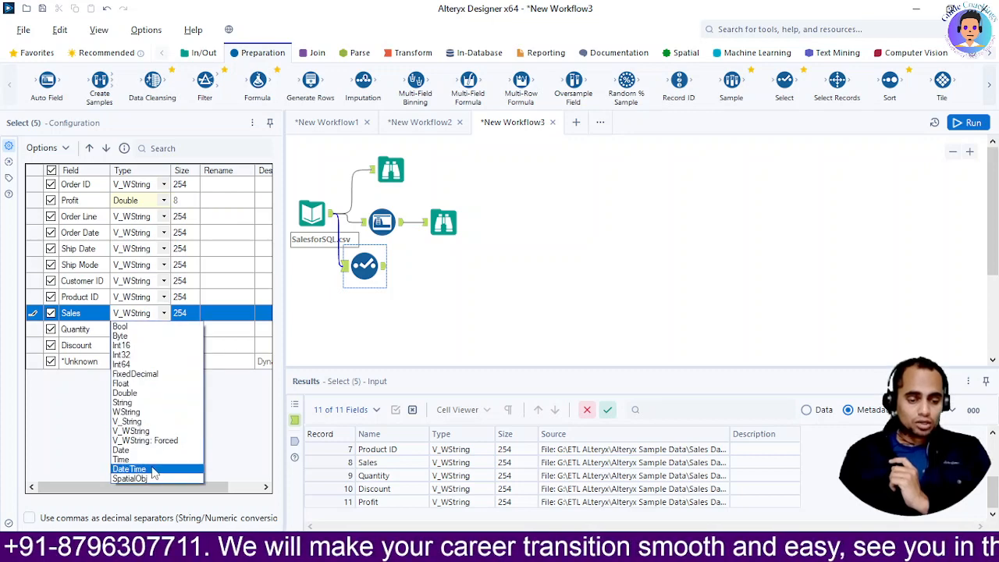
left_click(148, 393)
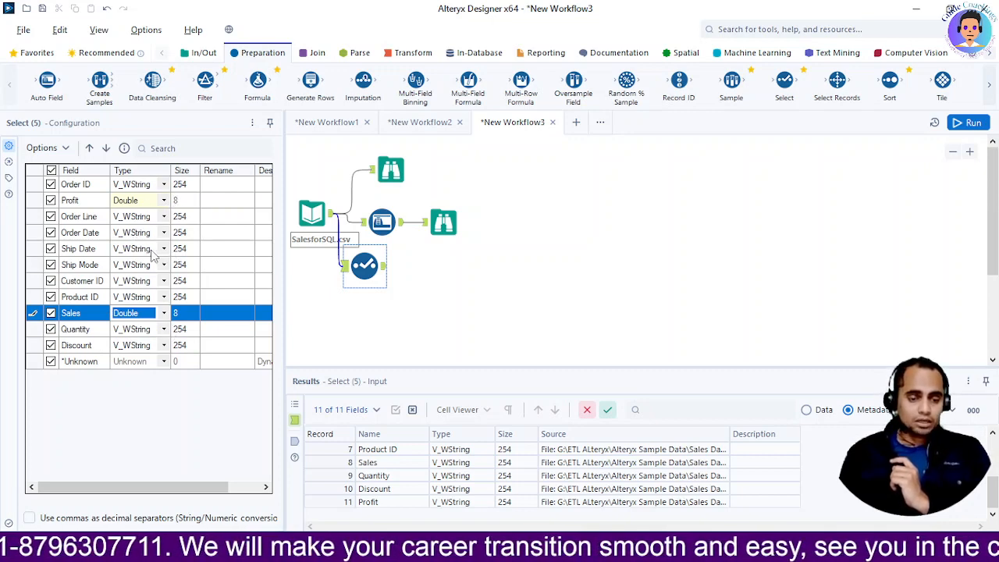
Rename the Ship Date field as SHIPDATENEW in the Select tool
left_click(223, 247)
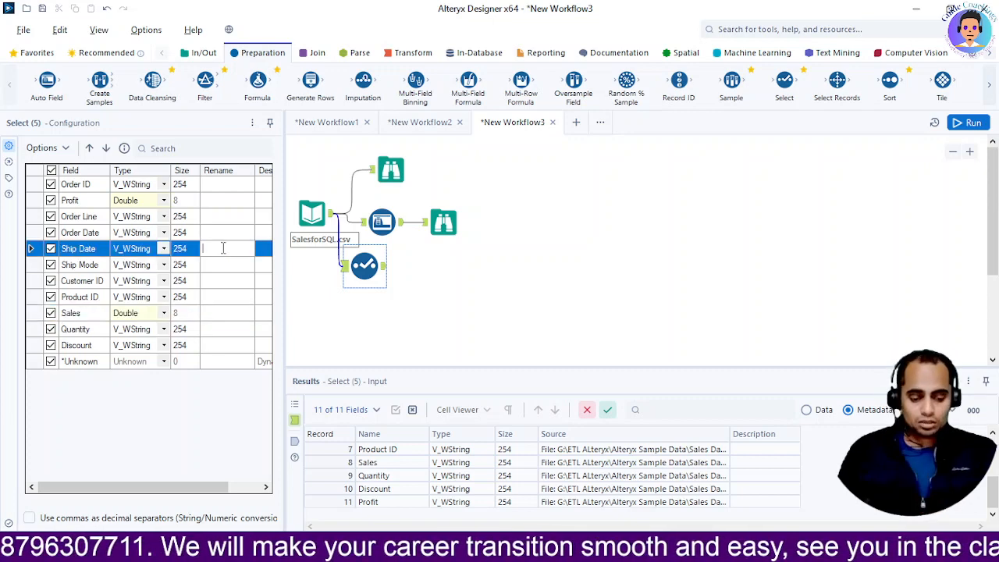
type("SHIPDATEN")
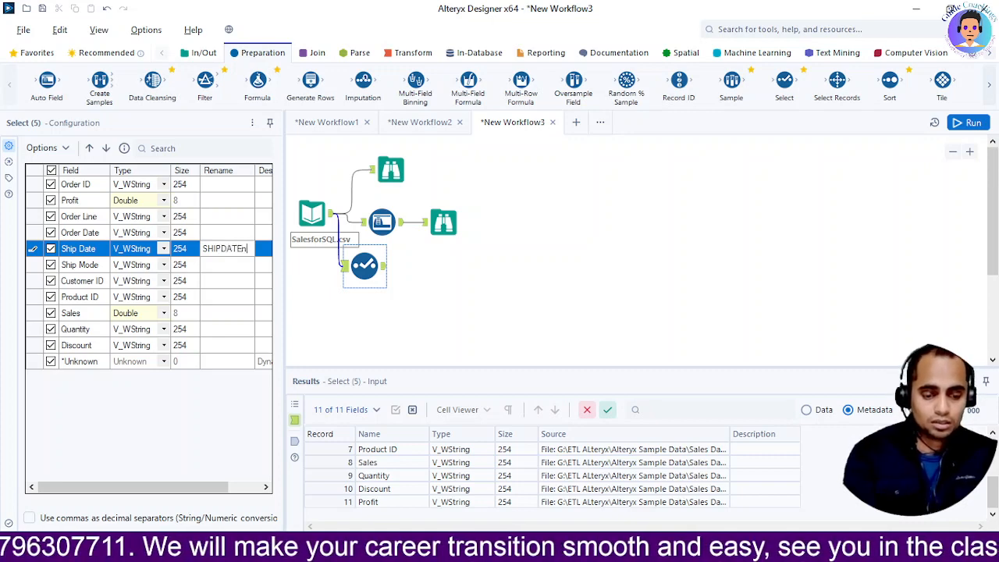
type("EW")
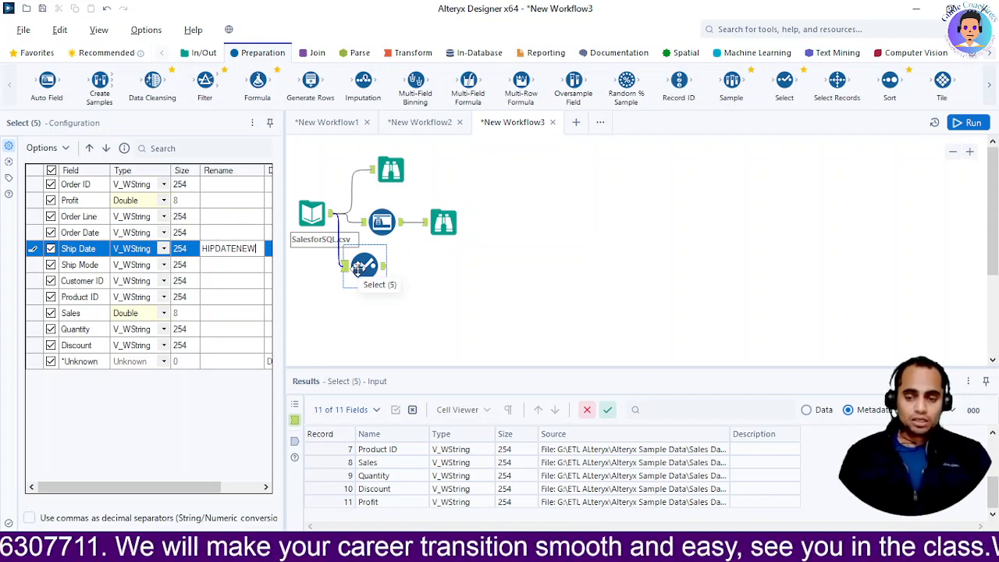
Connect a Browse tool to the Select tool's output and run the workflow
left_click(102, 56)
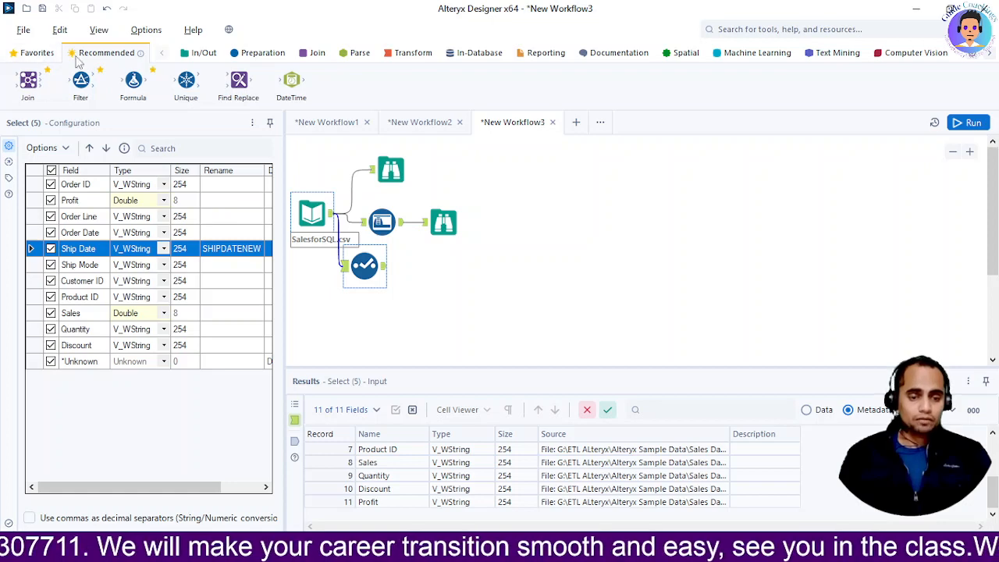
left_click(26, 58)
left_click_drag(28, 82, 440, 277)
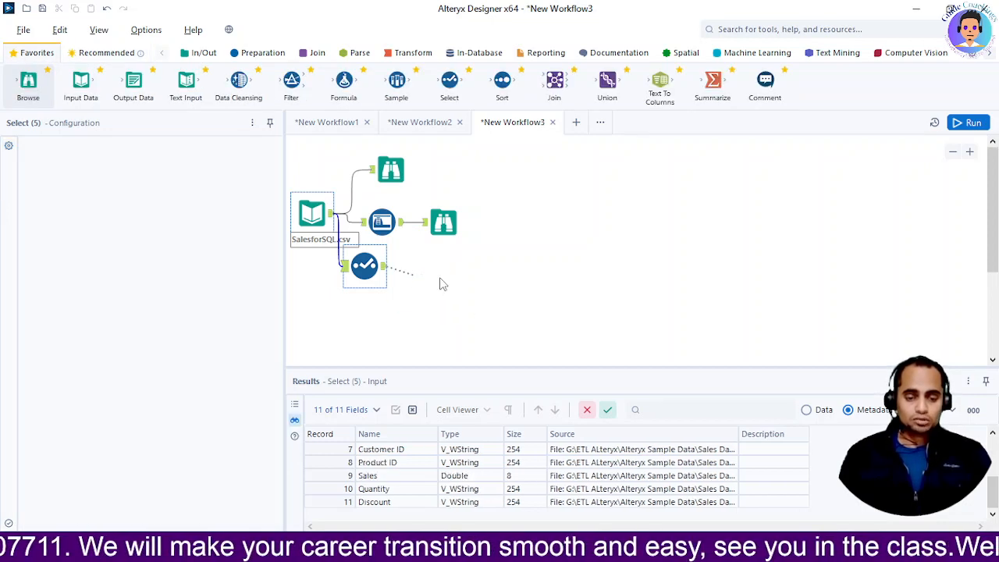
left_click(959, 126)
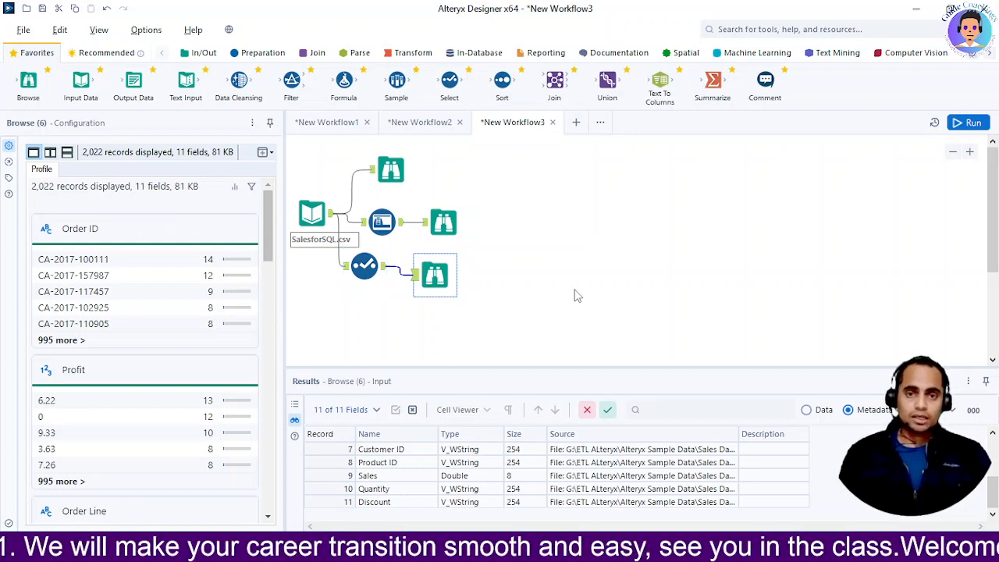
Examine the incoming field names and types in the Select tool's input metadata
left_click(357, 265)
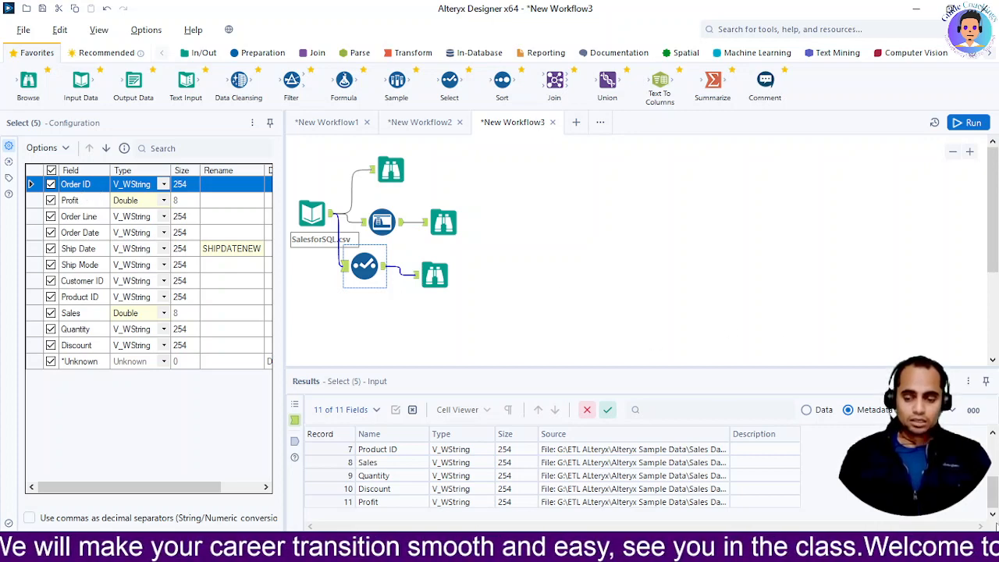
scroll(994, 504, "up", 2)
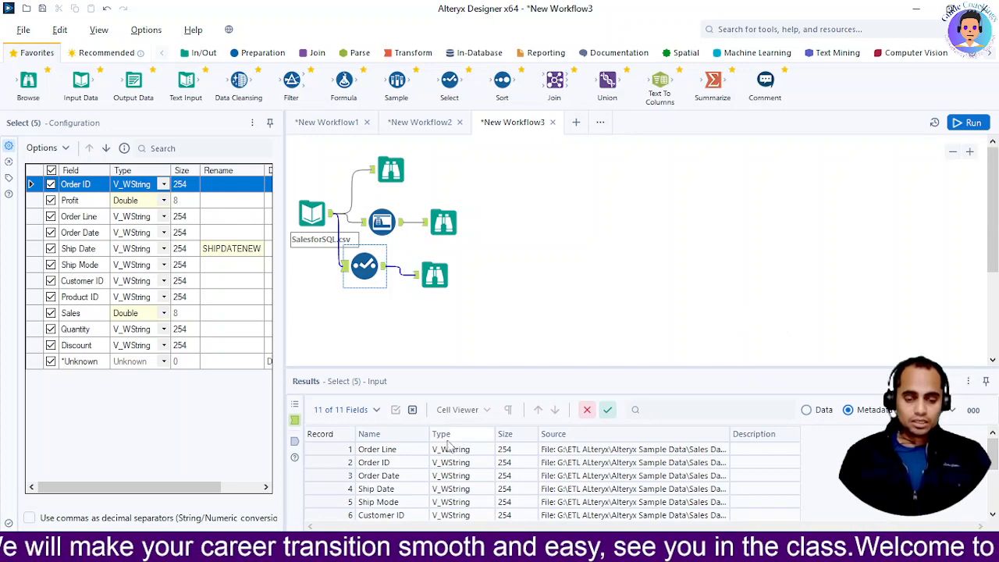
scroll(453, 473, "down", 2)
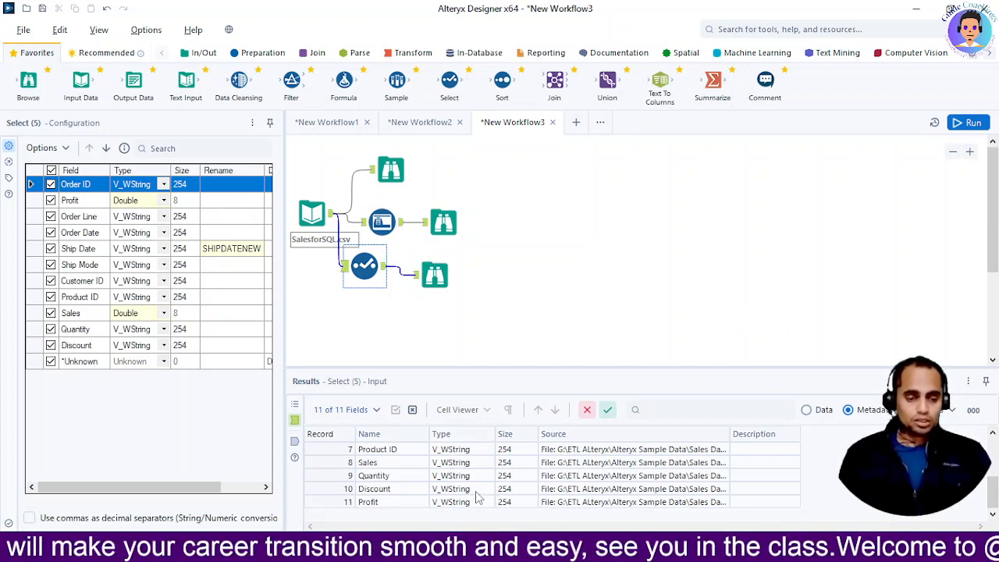
scroll(478, 498, "up", 2)
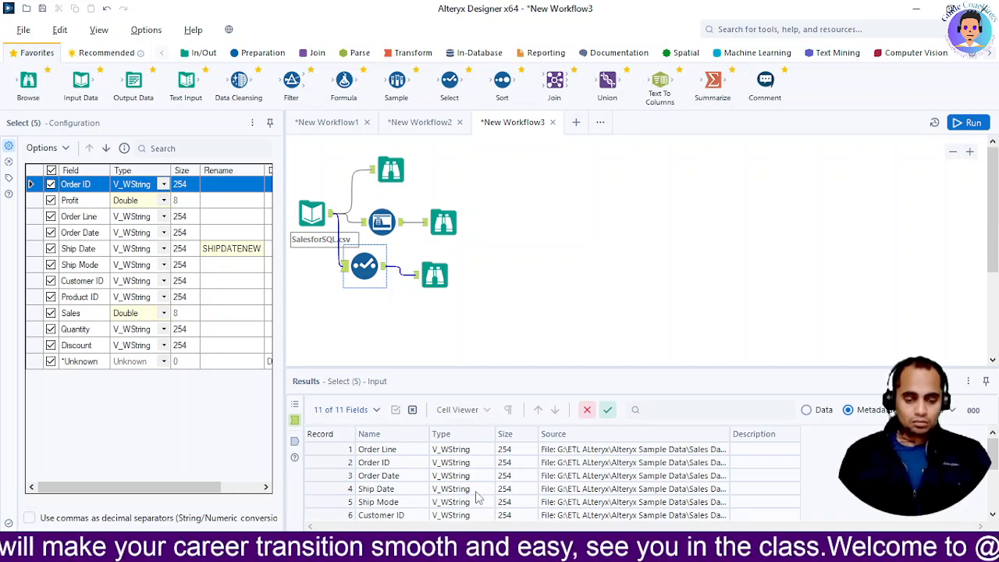
scroll(478, 497, "down", 2)
scroll(478, 497, "up", 2)
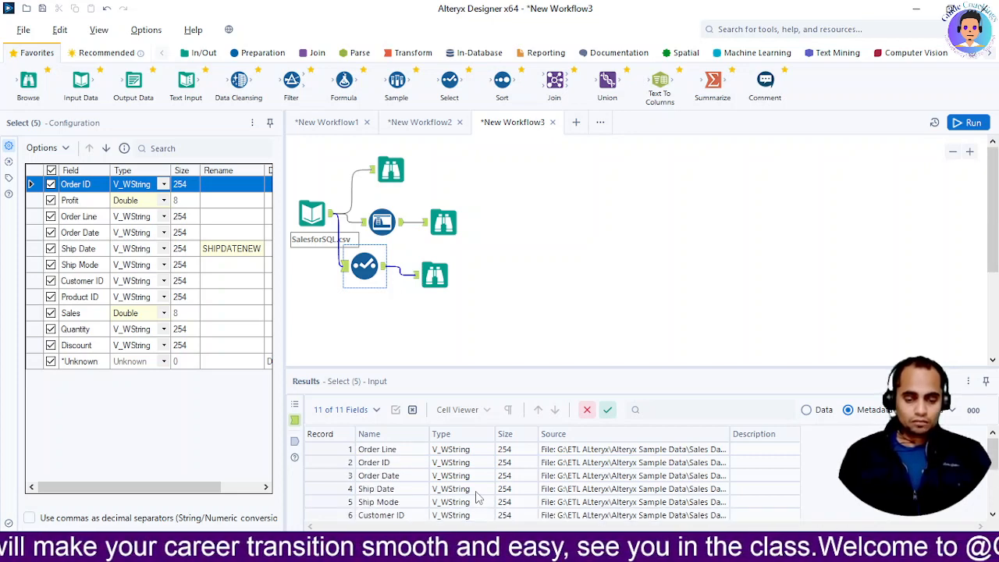
Run the workflow again and view the metadata in the Browse tool connected to the Select tool
left_click(591, 252)
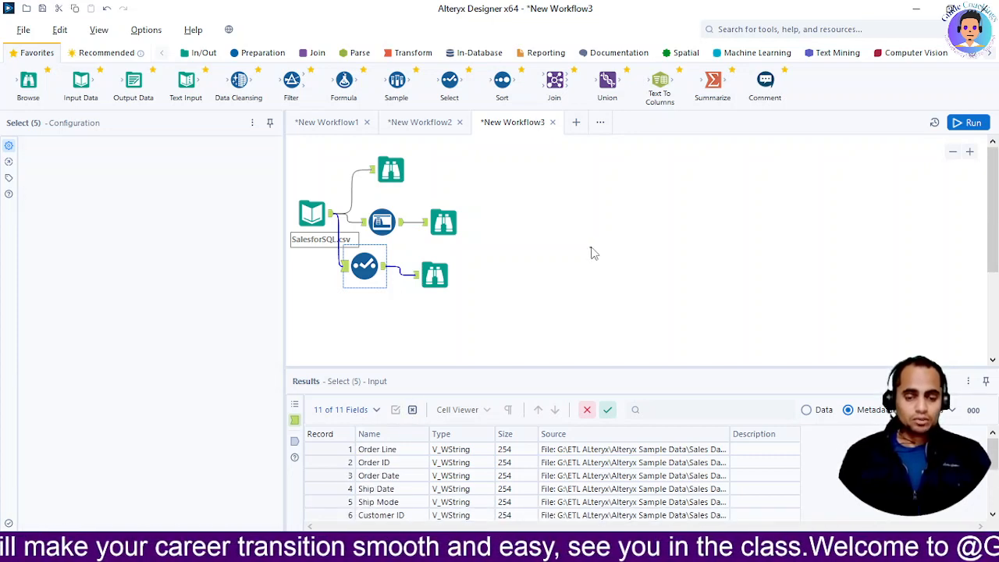
left_click(369, 267)
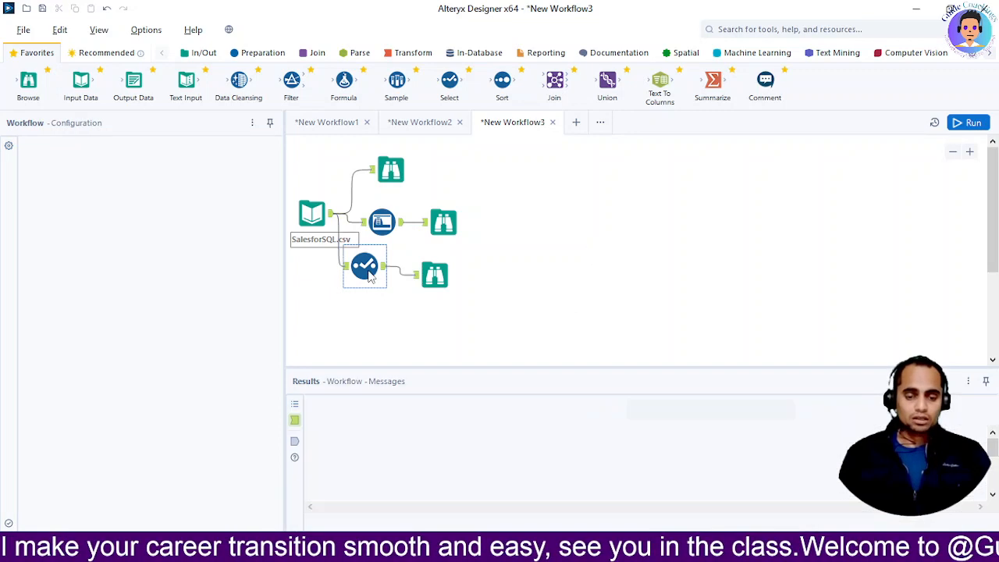
left_click(968, 122)
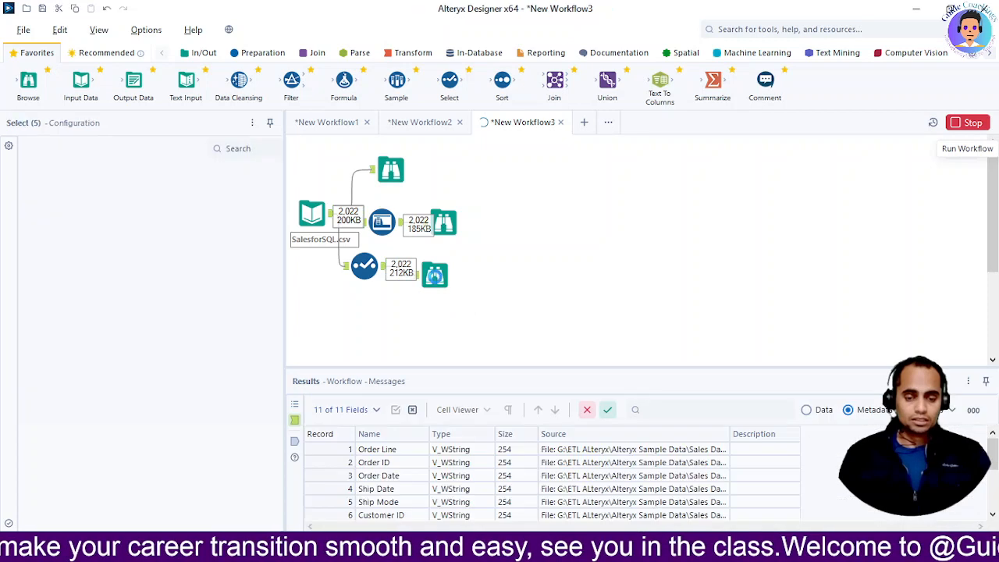
left_click(434, 275)
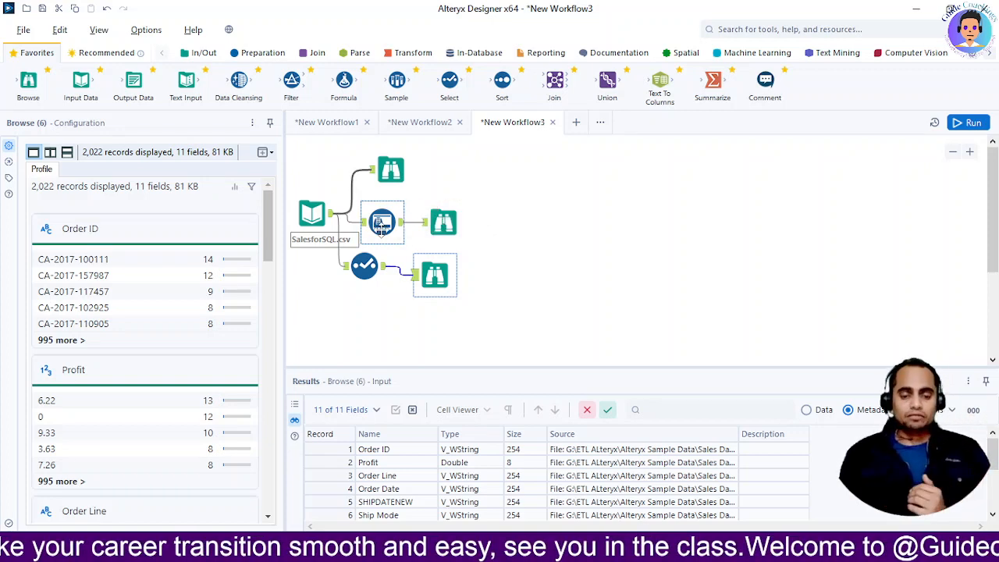
Compare the field types before and after the Auto Field tool with those set in the Select tool's configuration
left_click(362, 268)
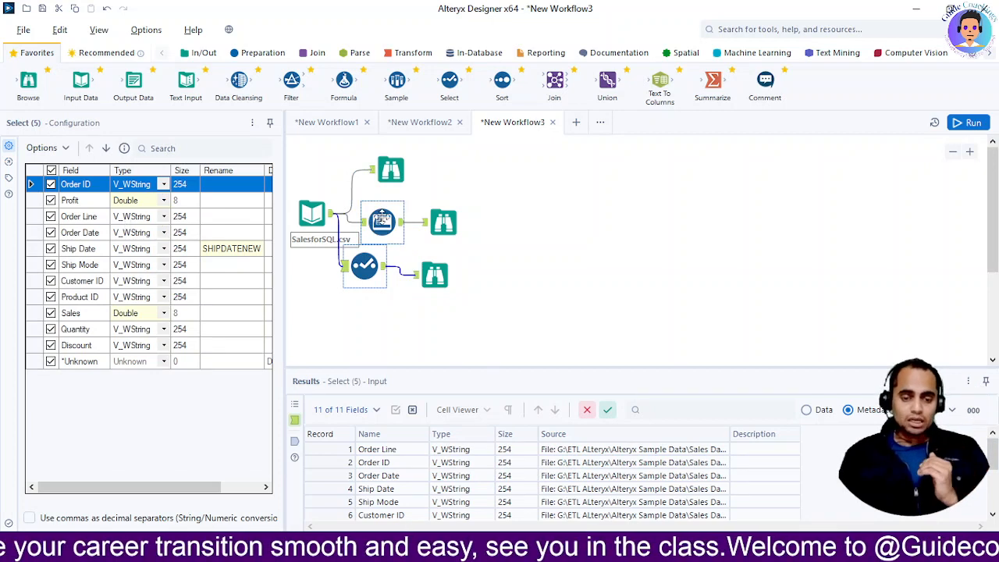
left_click(382, 219)
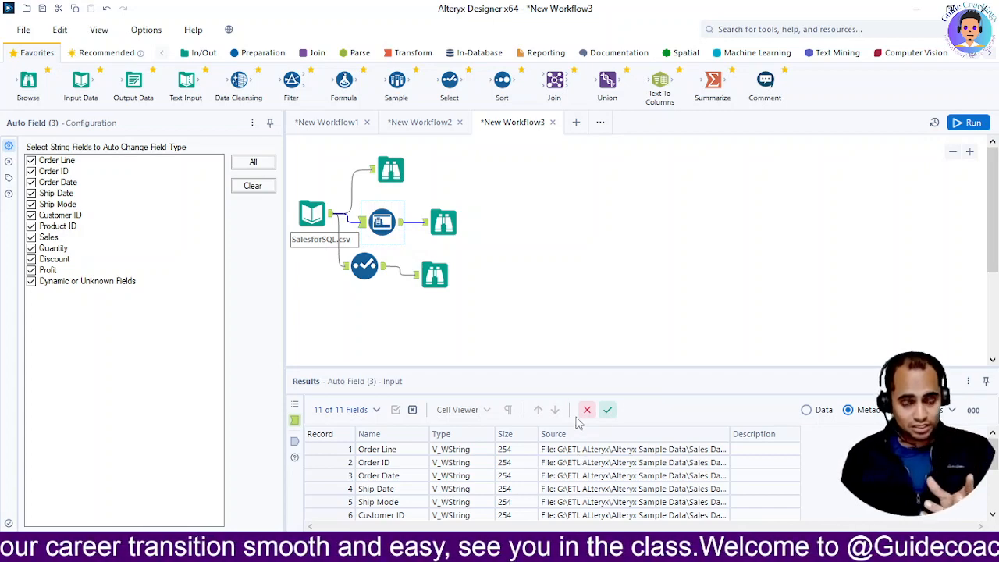
left_click(481, 449)
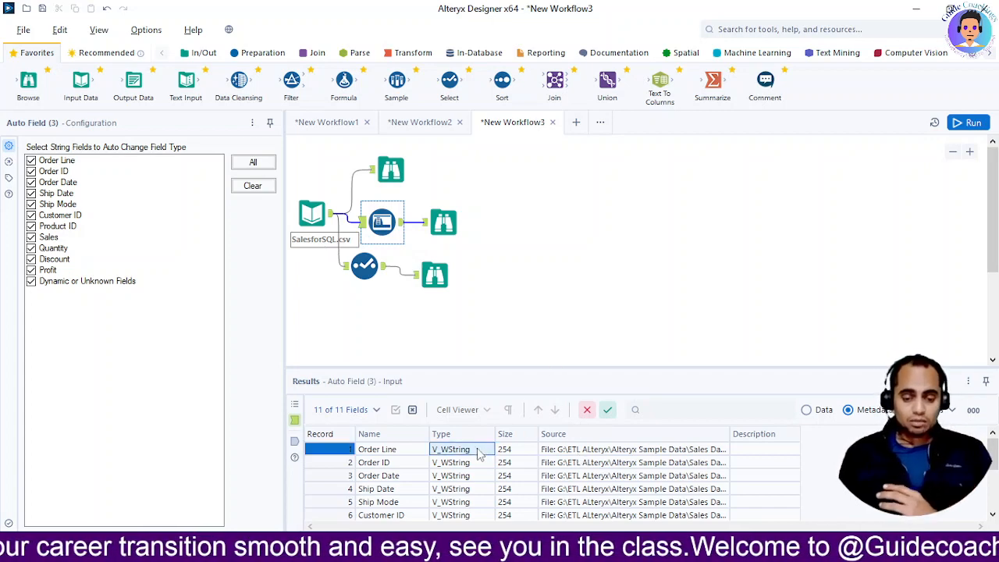
left_click(444, 222)
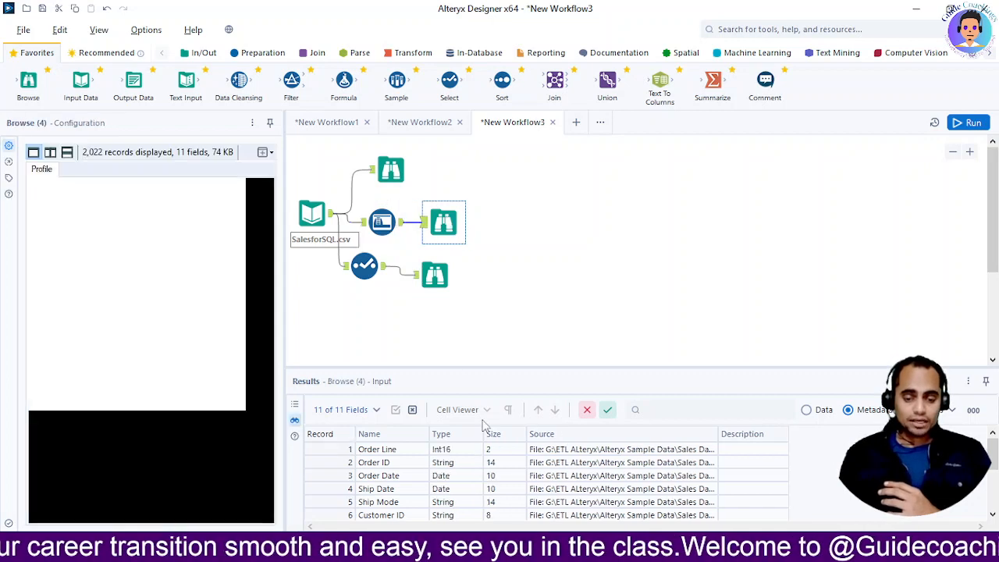
left_click(454, 452)
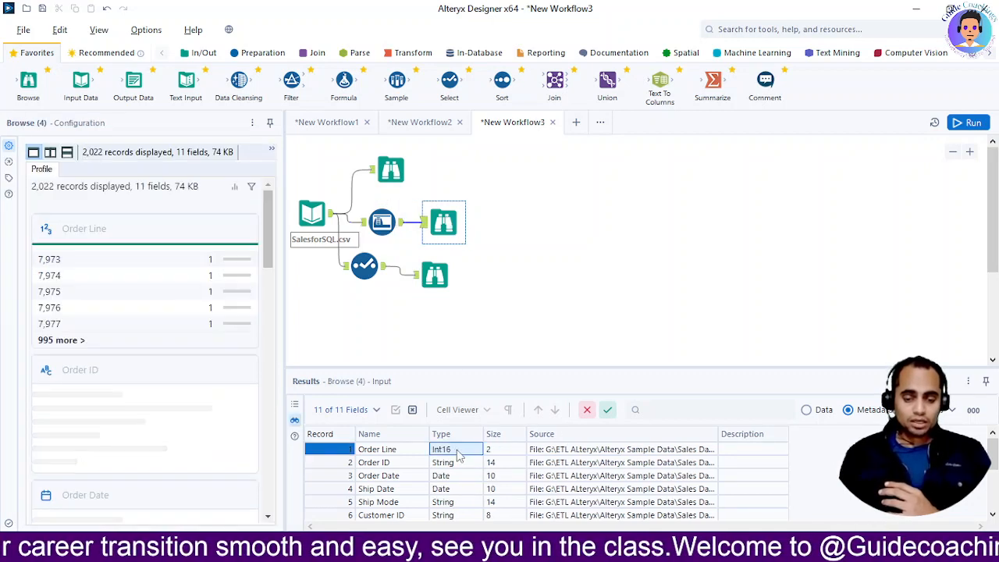
left_click(462, 464)
left_click(465, 477)
left_click(459, 490)
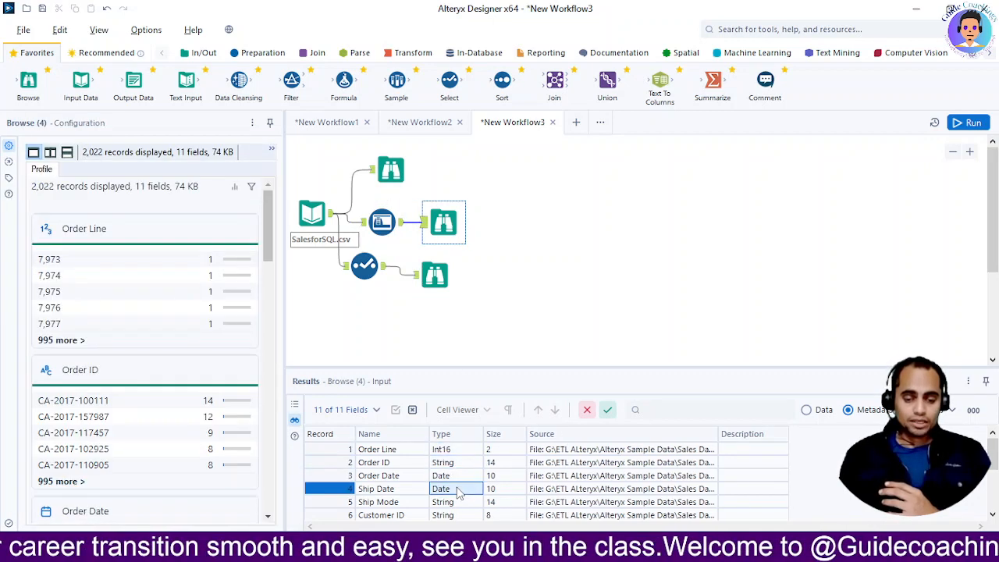
left_click_drag(460, 501, 463, 514)
left_click(367, 263)
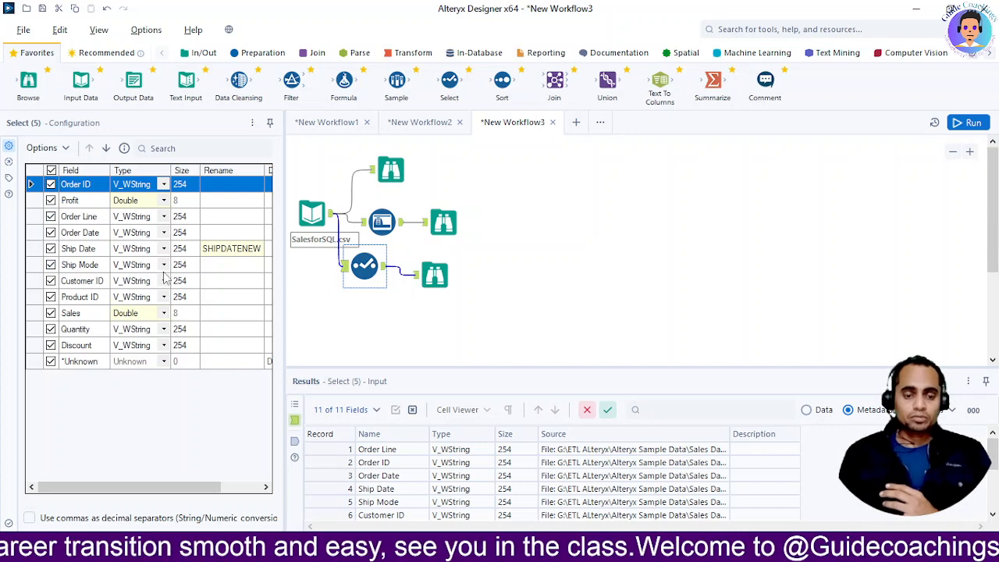
View the data records in the Browse tool connected directly to the SalesforSQL.csv input
left_click(602, 265)
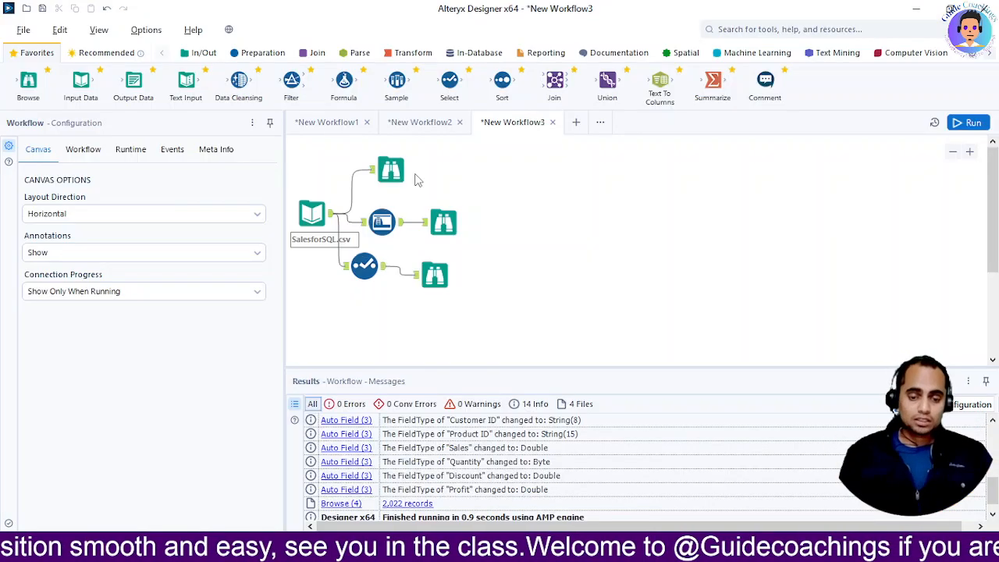
left_click(311, 213)
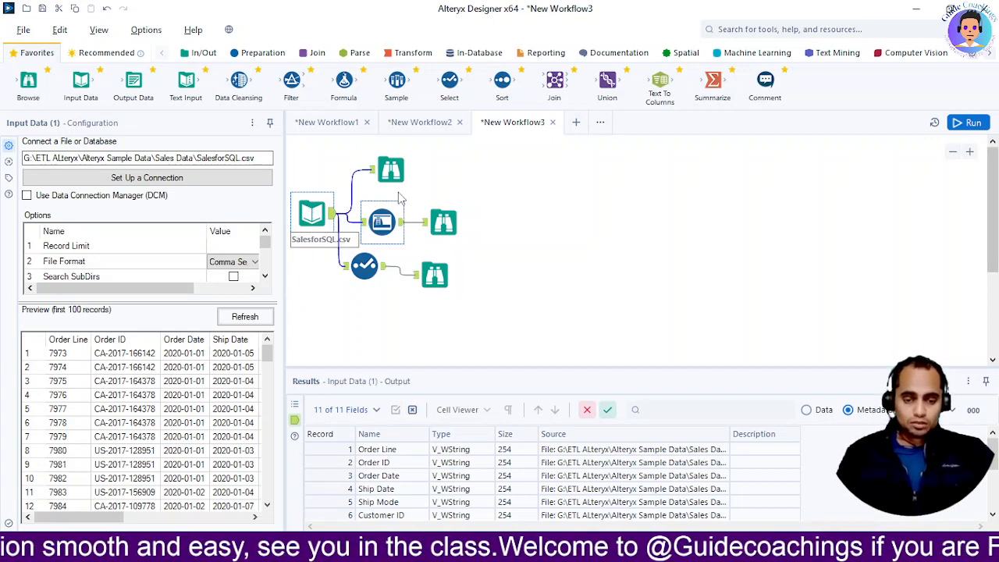
left_click(390, 169)
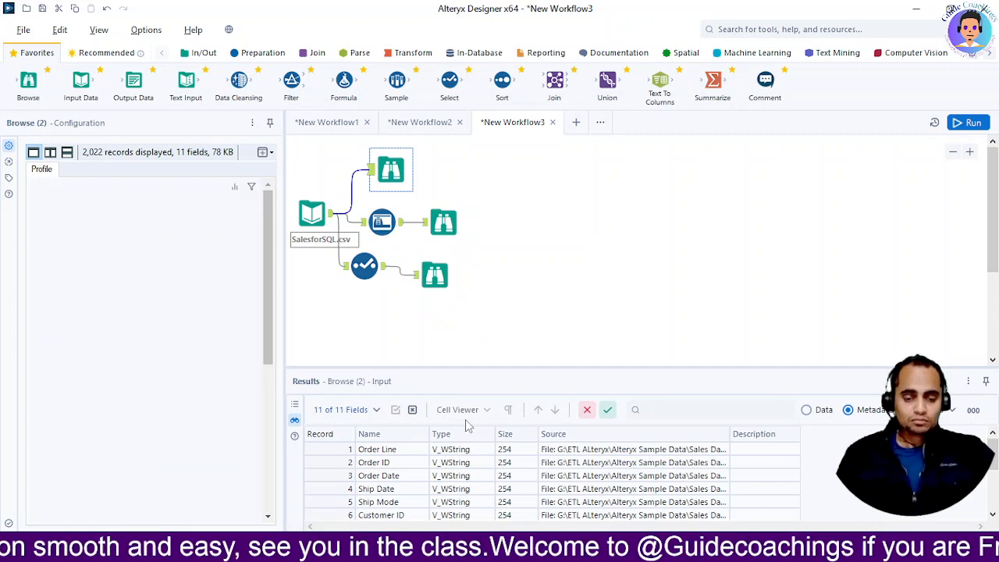
left_click(808, 411)
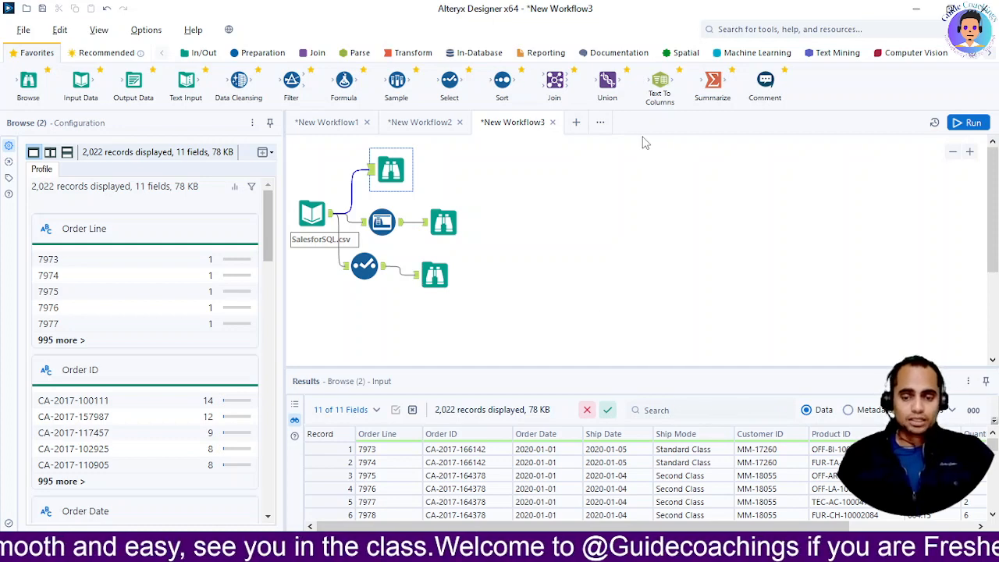
Add a Unique tool below the Select tool, connect it to the SalesforSQL.csv input and select all column names
left_click(258, 55)
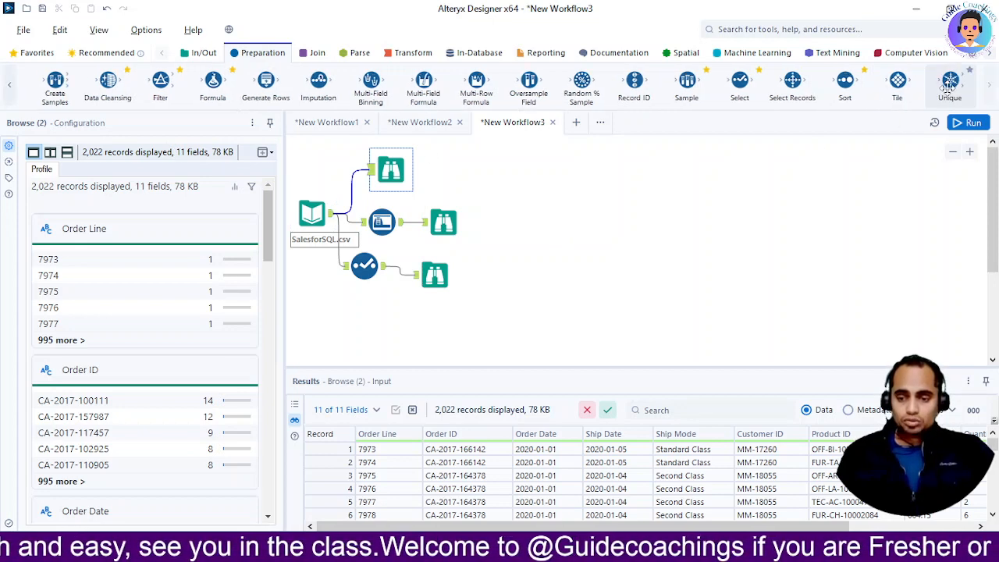
left_click_drag(950, 82, 356, 310)
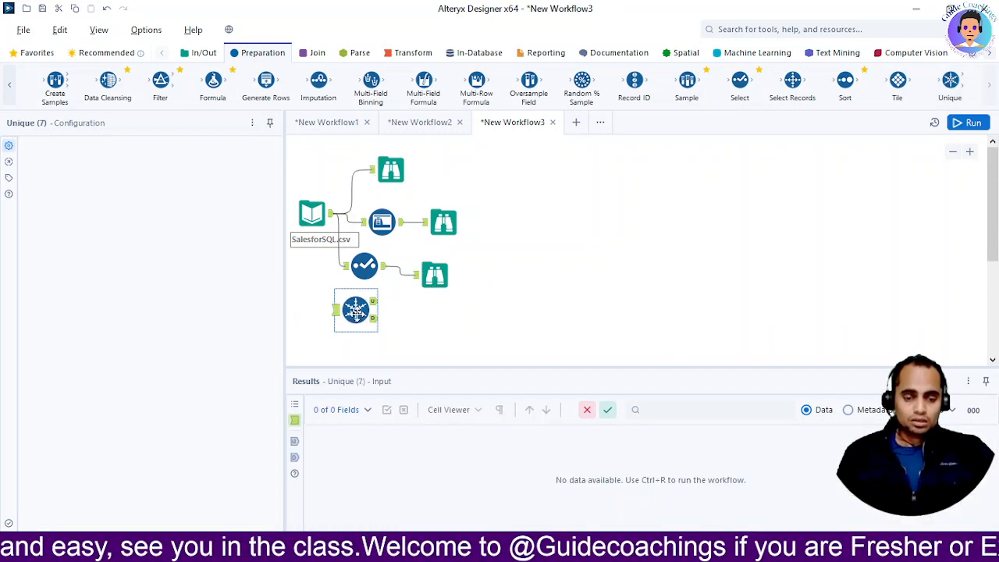
mouse_move(334, 213)
left_mouse_down()
mouse_move(319, 337)
mouse_move(328, 322)
mouse_move(341, 328)
left_mouse_up()
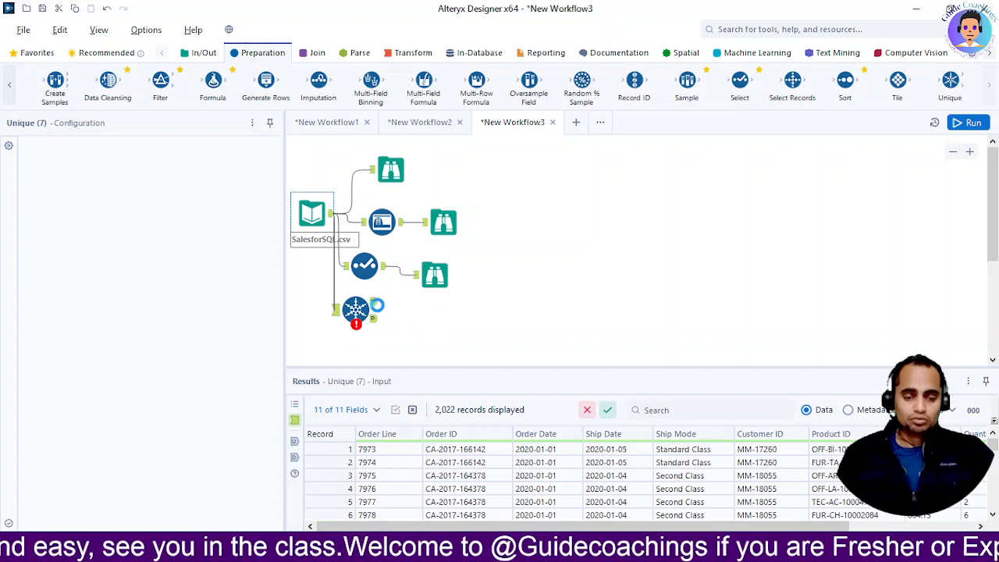
left_click(380, 311)
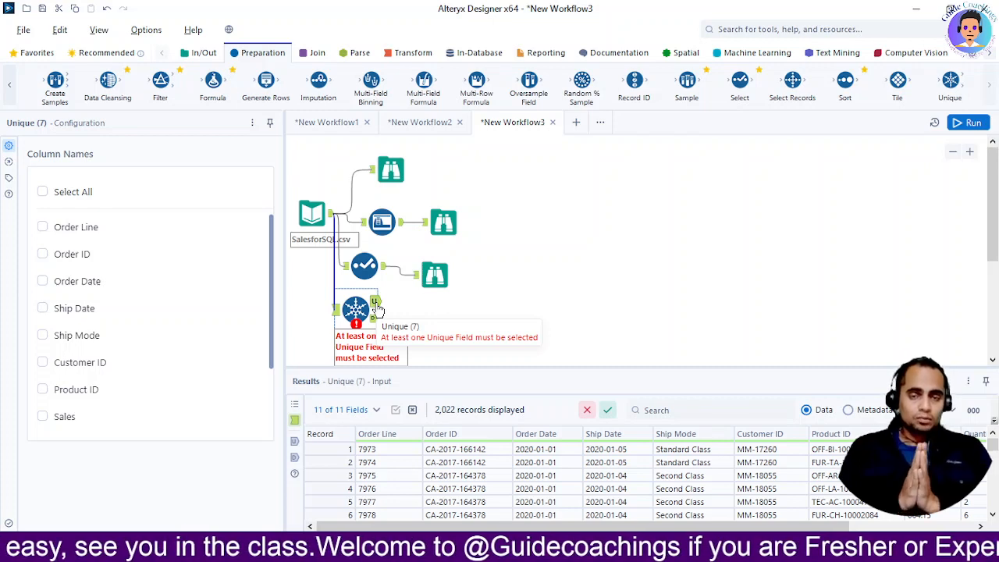
left_click(43, 191)
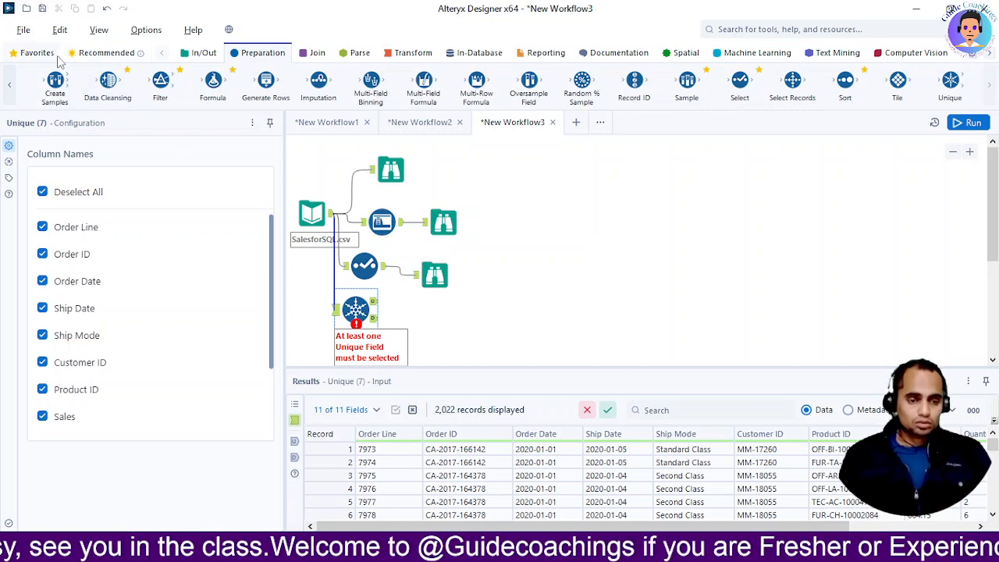
Connect separate Browse tools to the Unique tool's U and D outputs
left_click(100, 54)
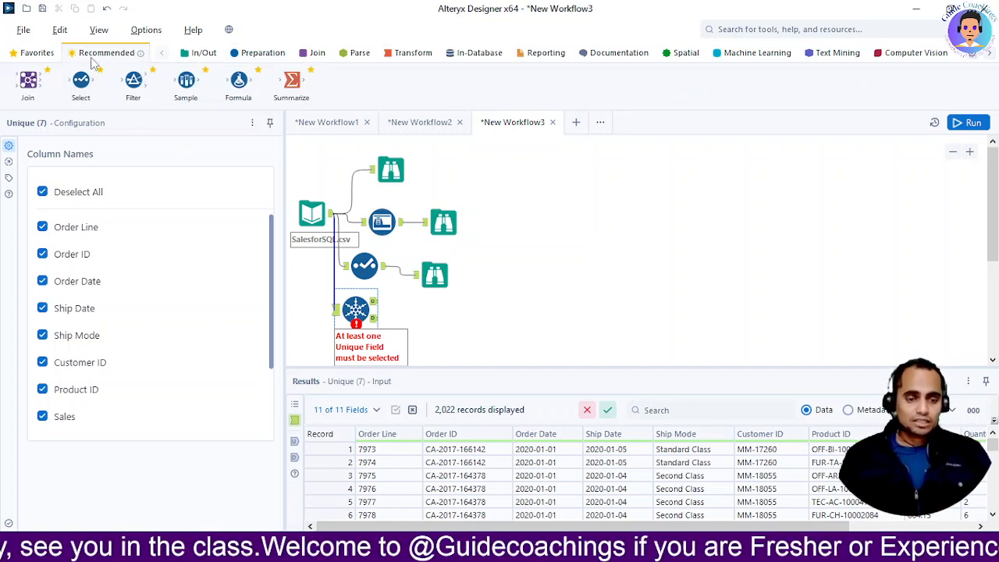
left_click(191, 56)
left_click_drag(87, 84, 435, 313)
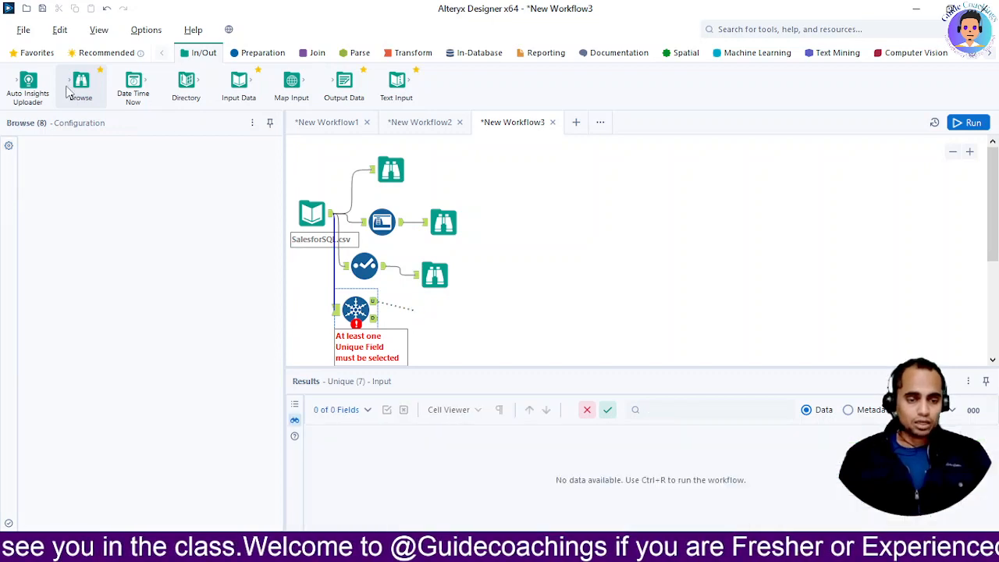
left_click_drag(81, 83, 417, 333)
left_click(355, 310)
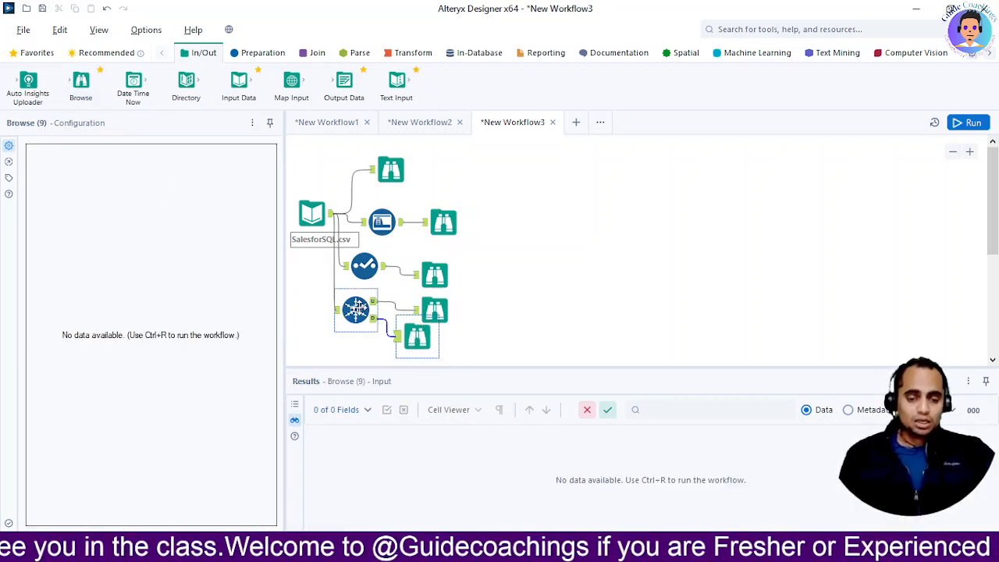
Run the workflow and view the records in the Browse tools on the Unique tool's U and D outputs
left_click(972, 122)
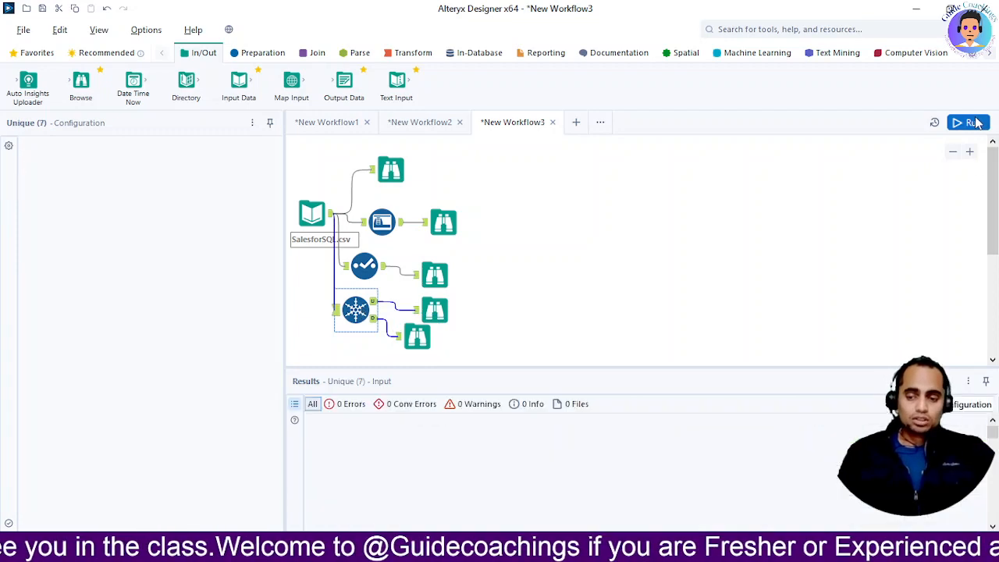
left_click(438, 312)
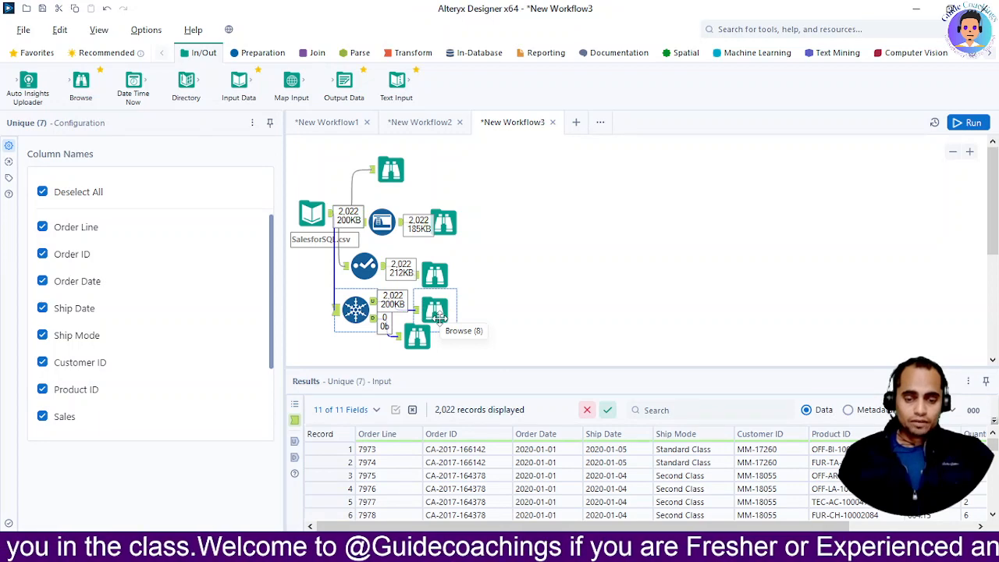
left_click(438, 314)
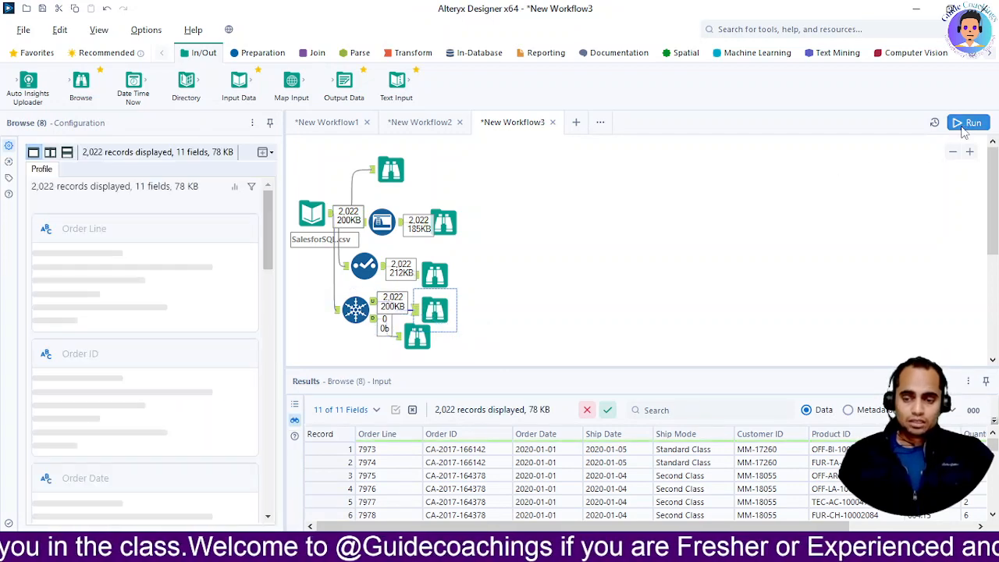
left_click(966, 123)
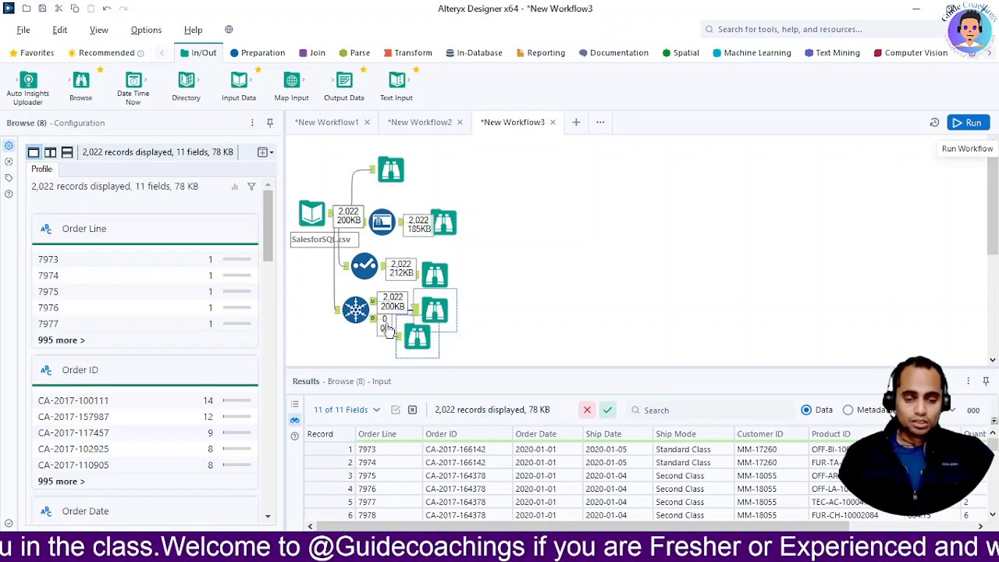
left_click(974, 125)
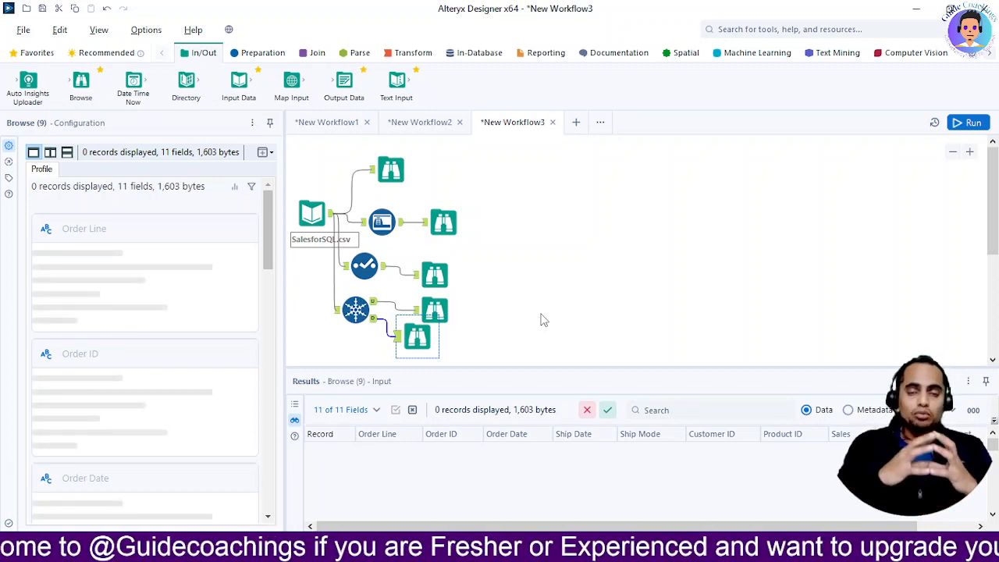
key("alt+Tab")
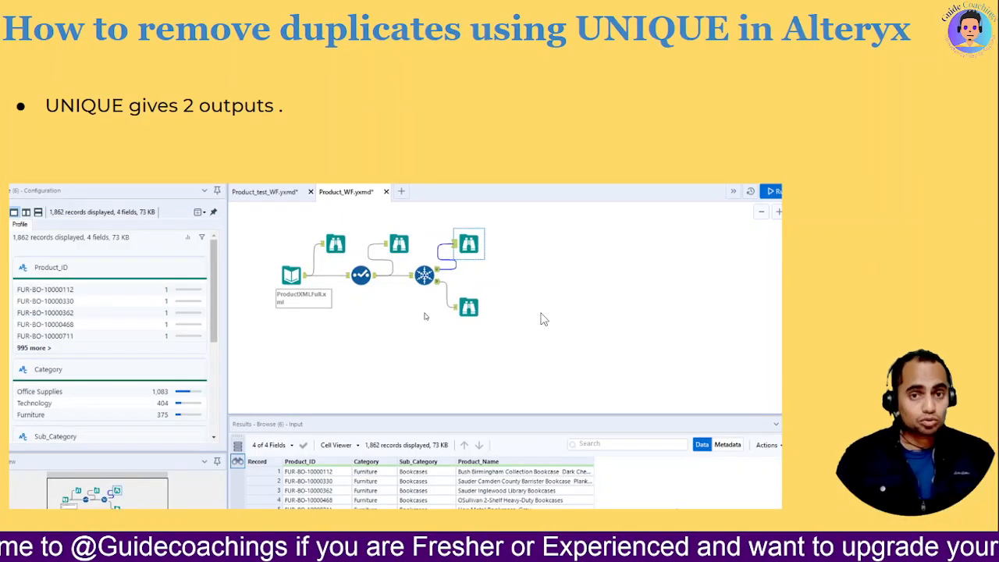
key("Right")
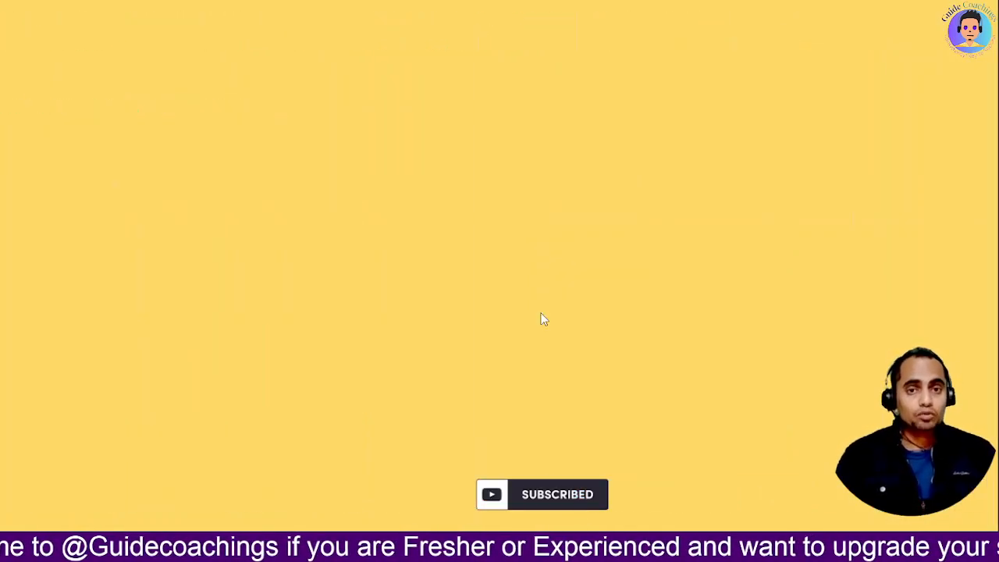
key("Right")
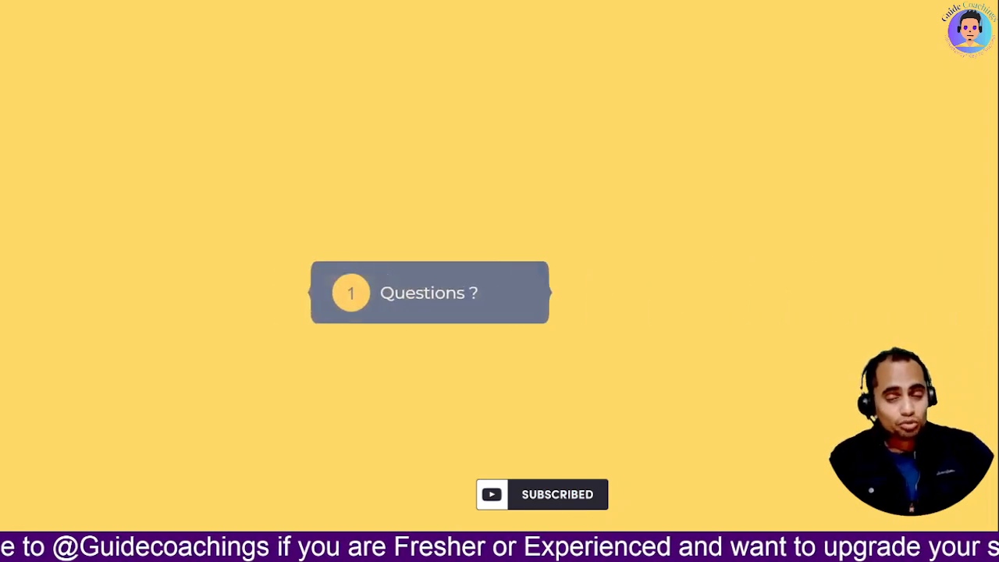